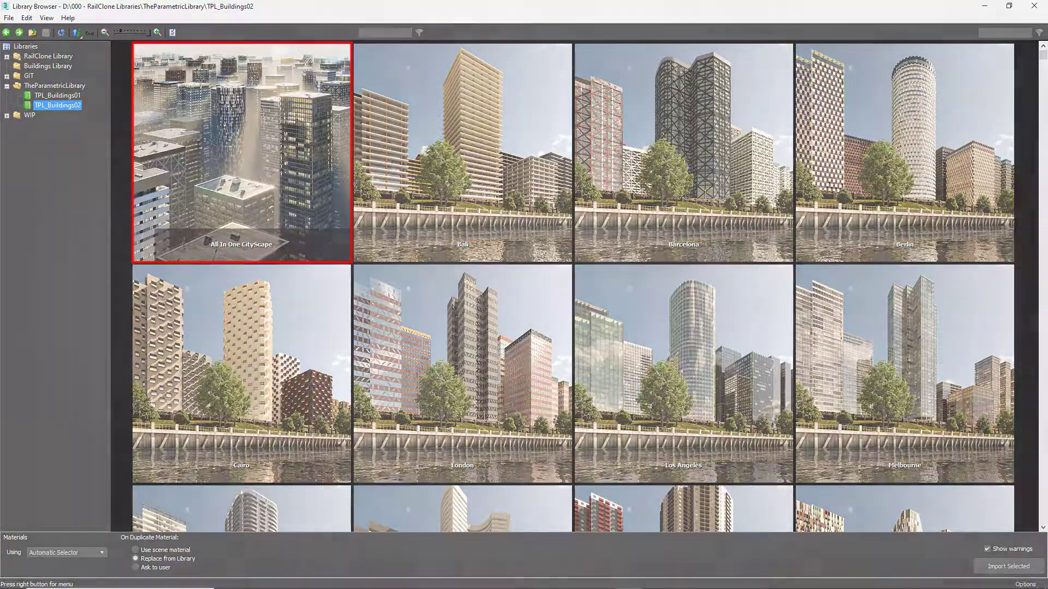
Load the All In One CityScape preset as the RailClone object's style and enlarge the command panel to show every parameter
{"action": "left_click", "coordinate": [965, 75]}
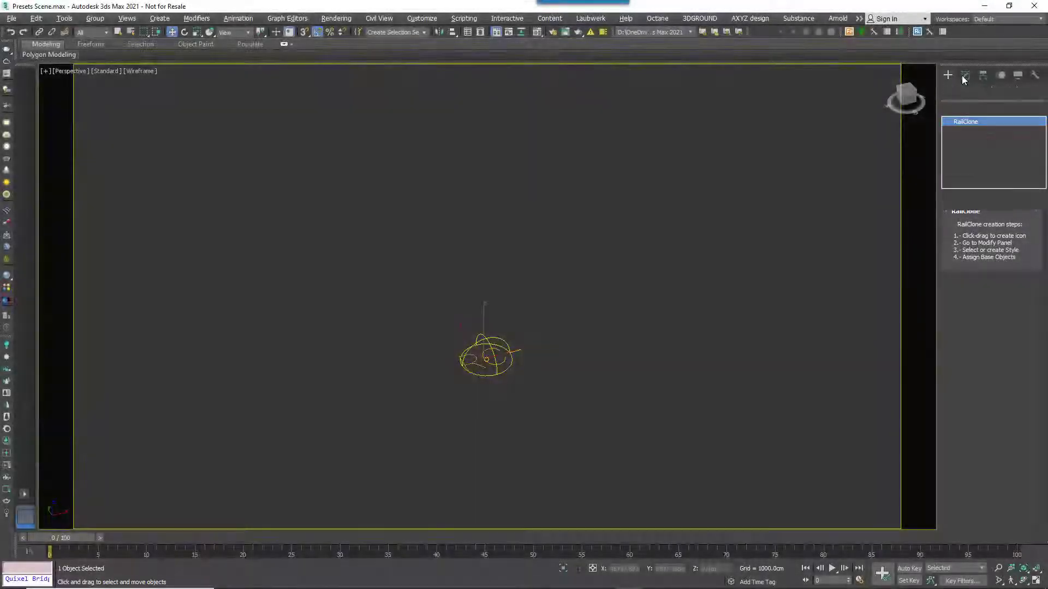
{"action": "left_click", "coordinate": [970, 247]}
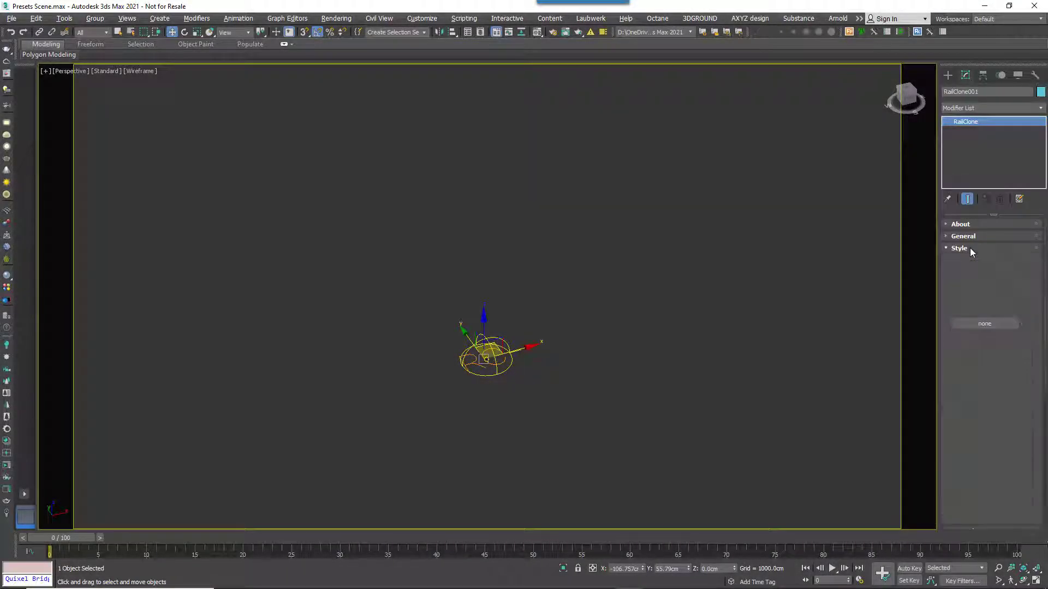
{"action": "left_click", "coordinate": [984, 323]}
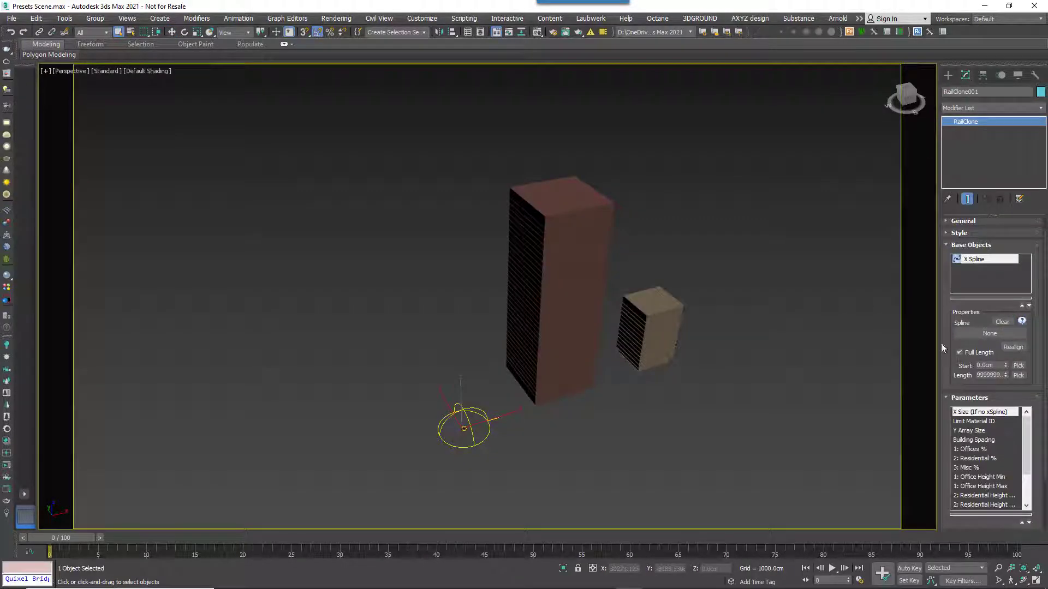
{"action": "left_click_drag", "start_coordinate": [935, 341], "coordinate": [835, 328]}
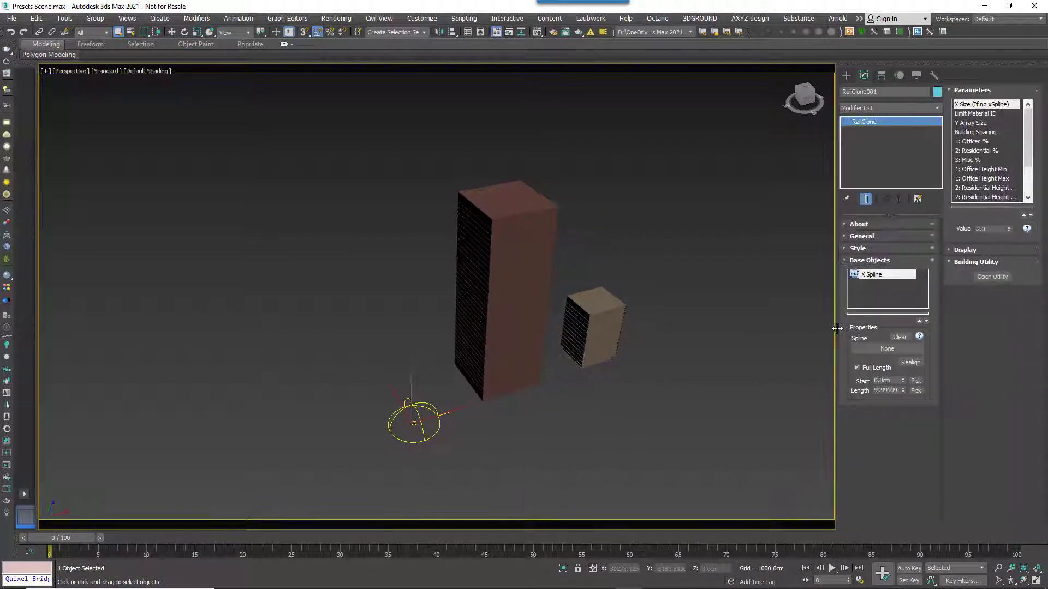
{"action": "left_click_drag", "start_coordinate": [973, 207], "coordinate": [968, 254]}
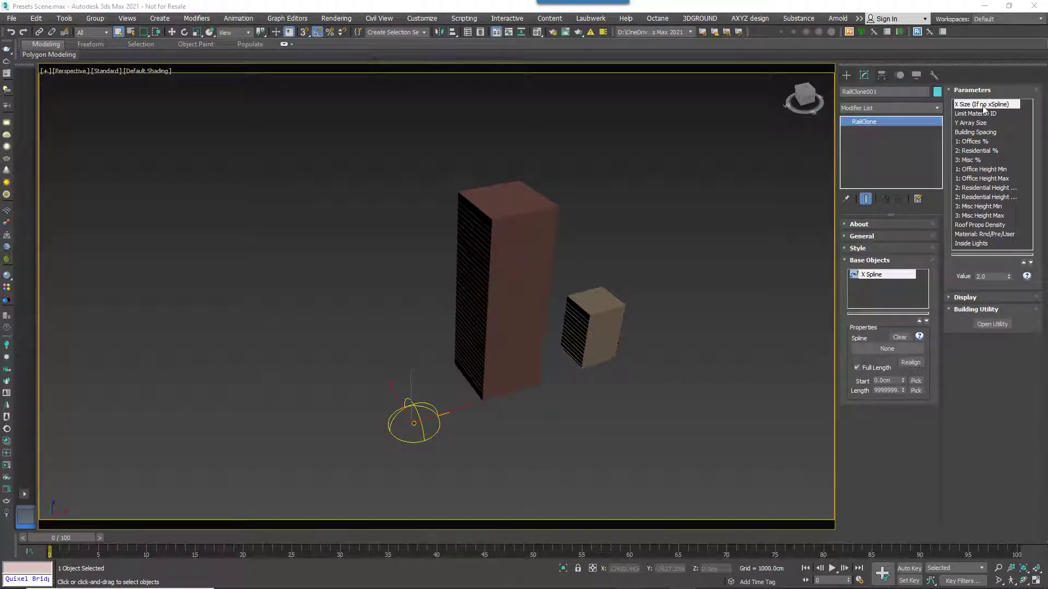
Increase the RailClone city's X Size and set its Y Array Size to 7
{"action": "left_click", "coordinate": [977, 123]}
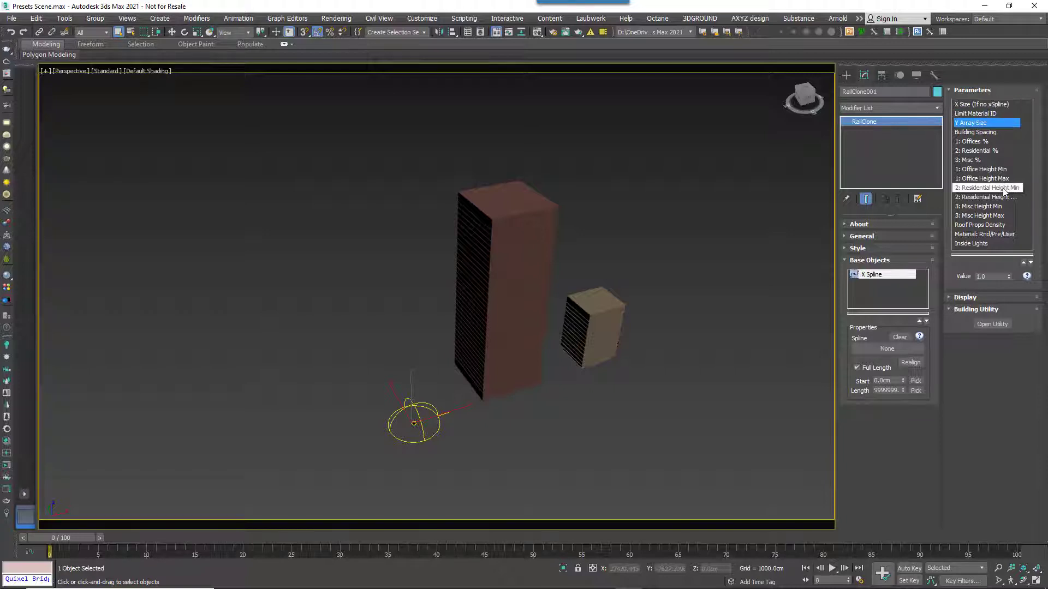
{"action": "middle_click_drag", "start_coordinate": [761, 370], "coordinate": [597, 426]}
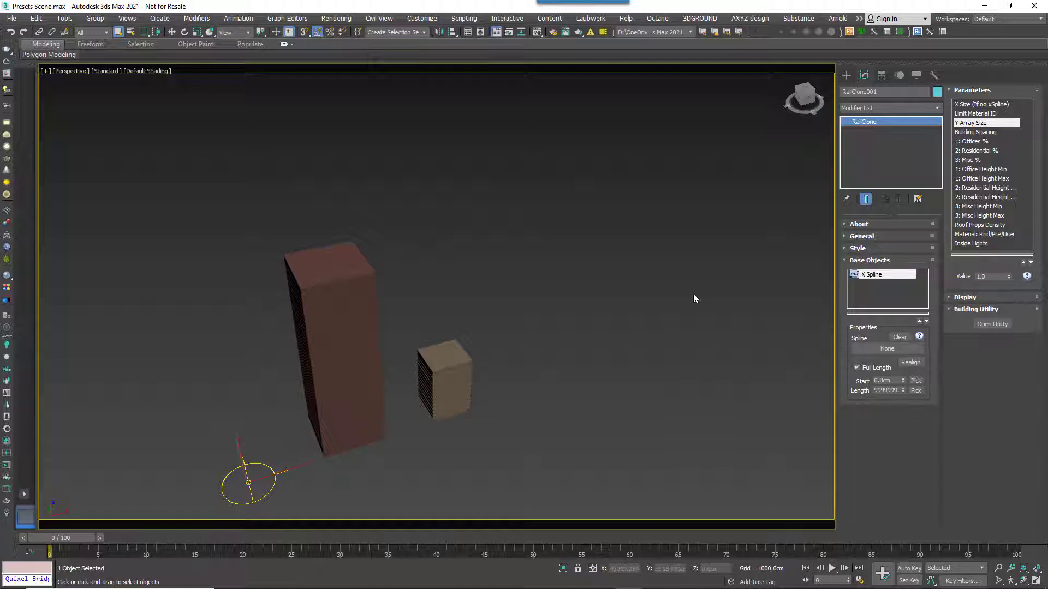
{"action": "middle_click_drag", "start_coordinate": [693, 298], "coordinate": [533, 348], "text": "alt"}
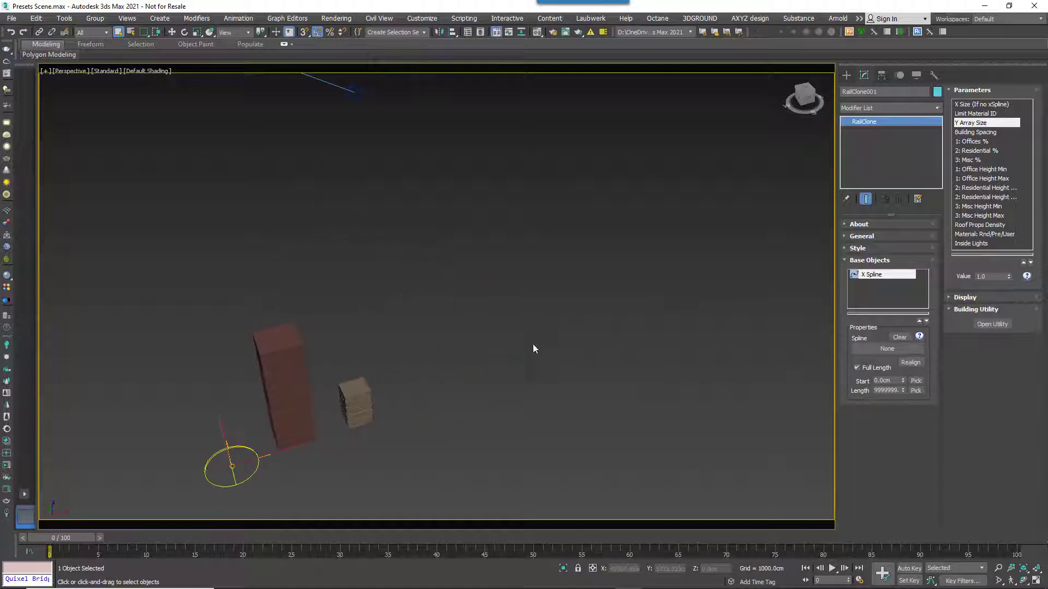
{"action": "left_click", "coordinate": [980, 104]}
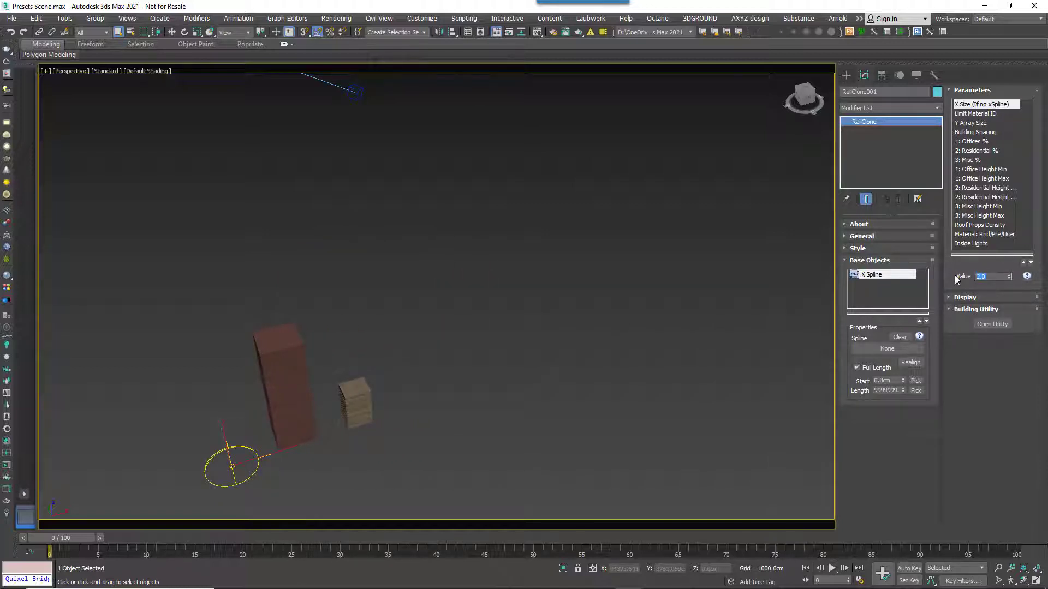
{"action": "left_click", "coordinate": [973, 123]}
{"action": "left_click_drag", "start_coordinate": [990, 276], "coordinate": [972, 280]}
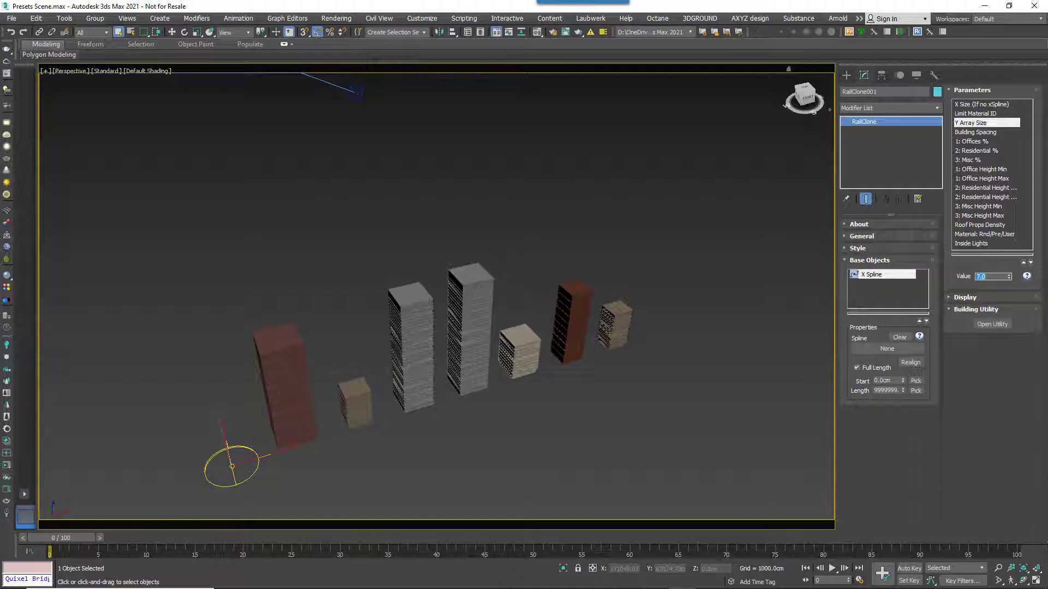
{"action": "key", "text": "Return"}
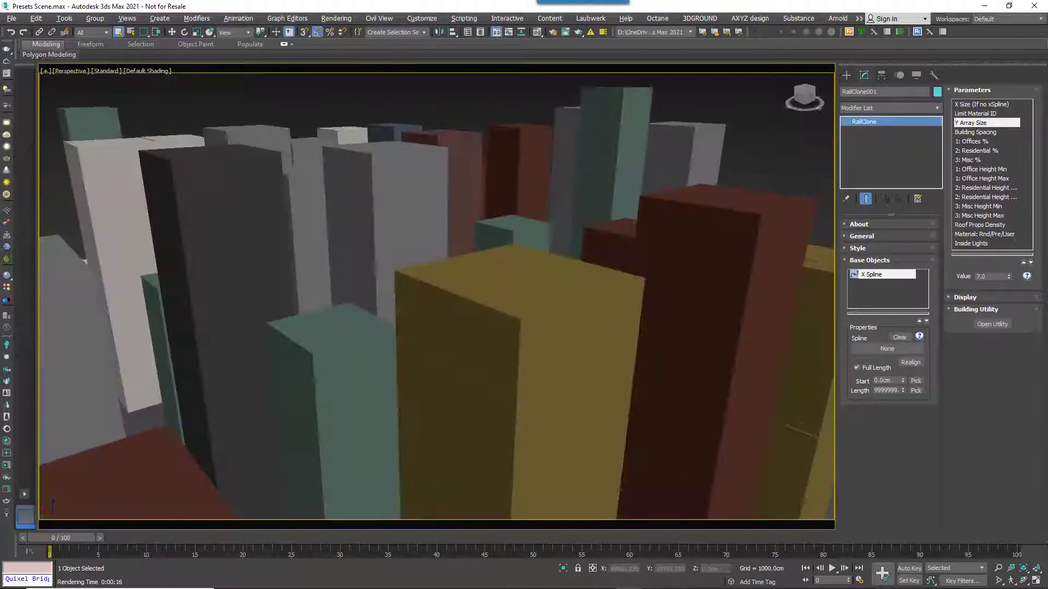
Render a close view among the generated city's towers in the V-Ray frame buffer
{"action": "middle_click_drag", "start_coordinate": [226, 305], "coordinate": [351, 300]}
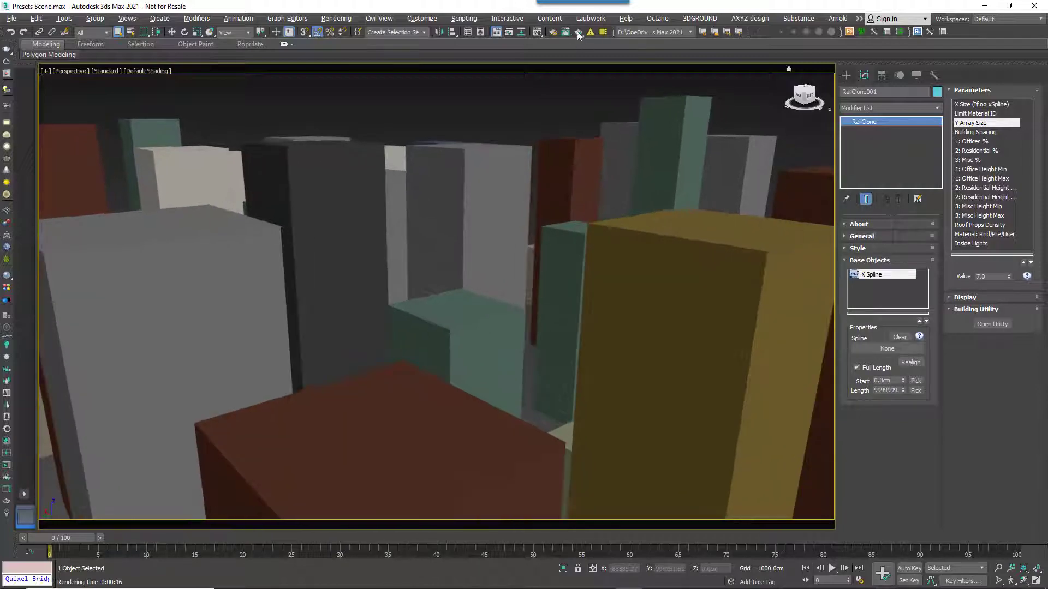
{"action": "left_click", "coordinate": [578, 33]}
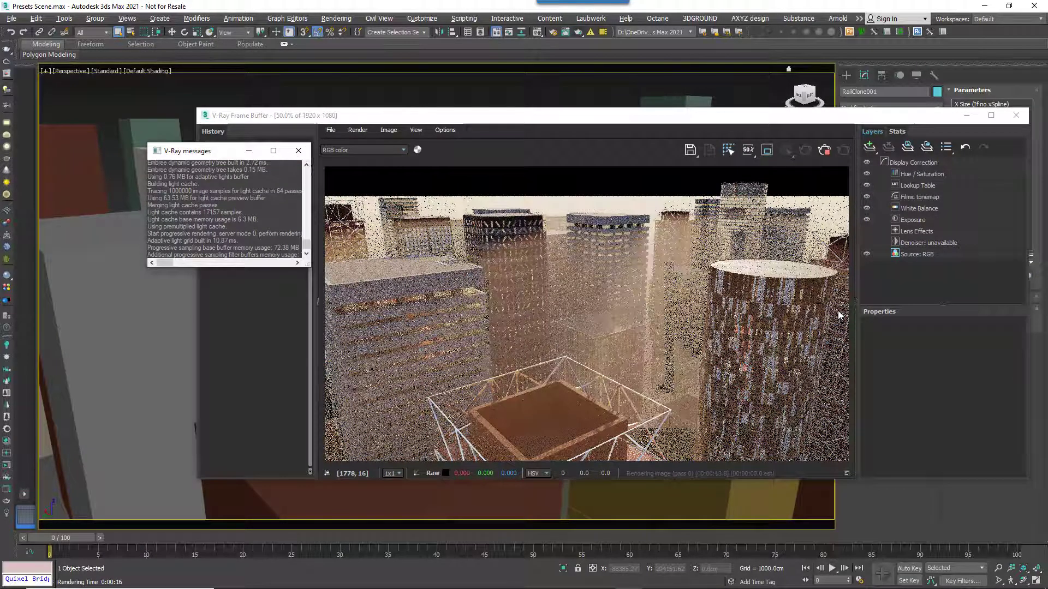
{"action": "key", "text": "Escape"}
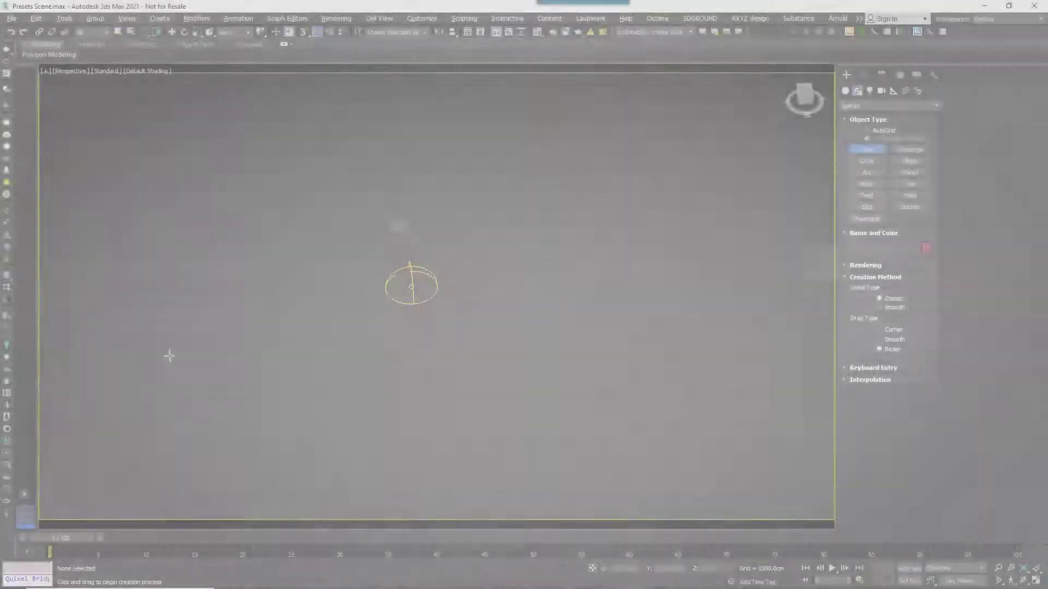
Draw a wavy five-point Bezier line in front of the RailClone icon, spanning most of the perspective view
{"action": "left_click", "coordinate": [166, 346]}
{"action": "left_click_drag", "start_coordinate": [386, 383], "coordinate": [457, 368]}
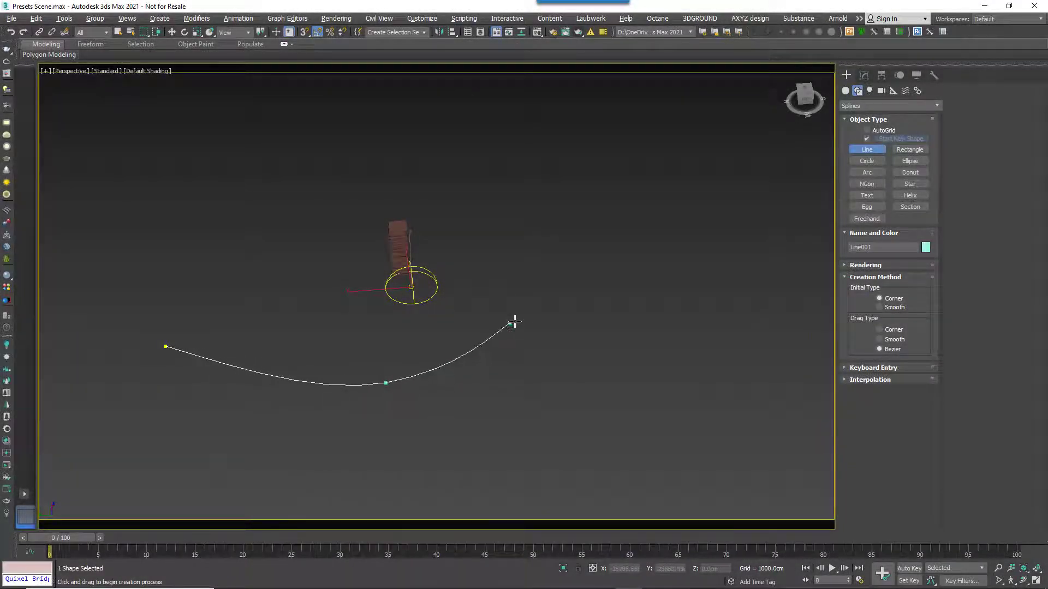
{"action": "left_click_drag", "start_coordinate": [514, 322], "coordinate": [554, 320]}
{"action": "left_click_drag", "start_coordinate": [655, 348], "coordinate": [688, 349]}
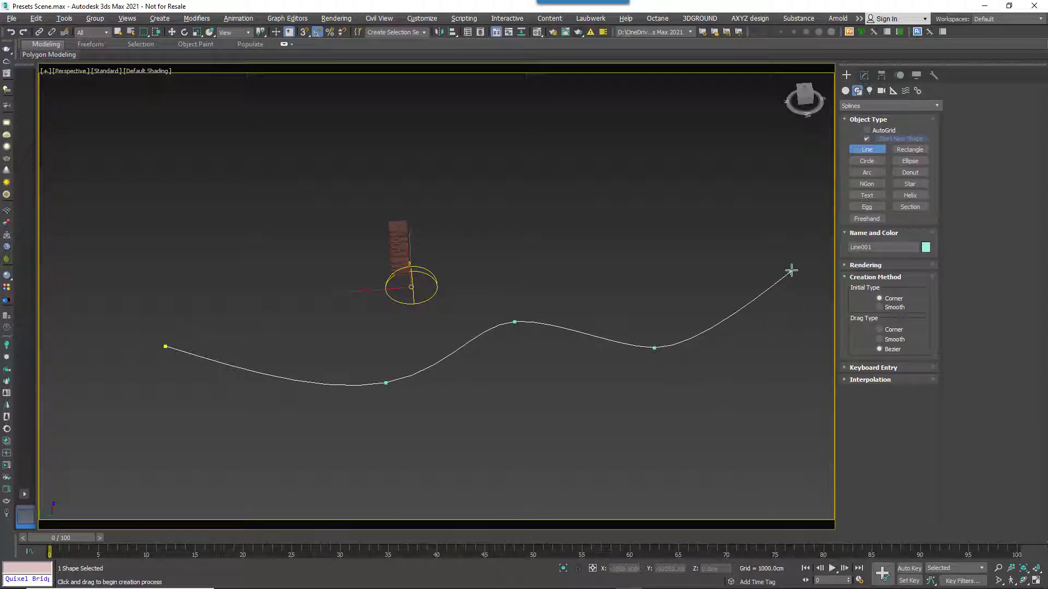
{"action": "left_click_drag", "start_coordinate": [791, 271], "coordinate": [813, 262]}
{"action": "right_click", "coordinate": [822, 281]}
{"action": "key", "text": "w"}
Assign the wavy line as the X Spline base object of the RailClone city
{"action": "left_click", "coordinate": [389, 239]}
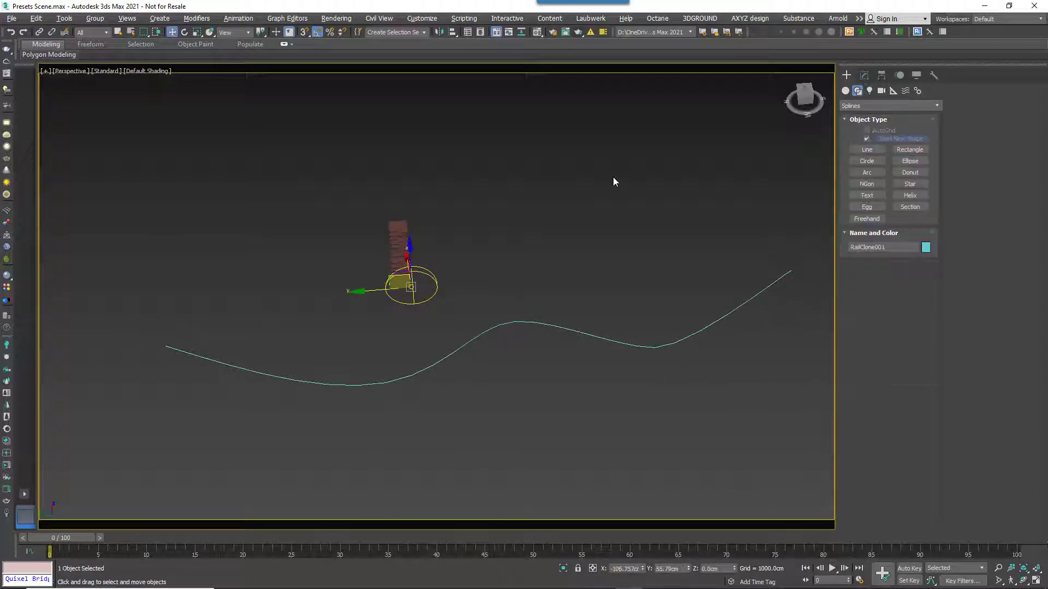
{"action": "left_click", "coordinate": [864, 77]}
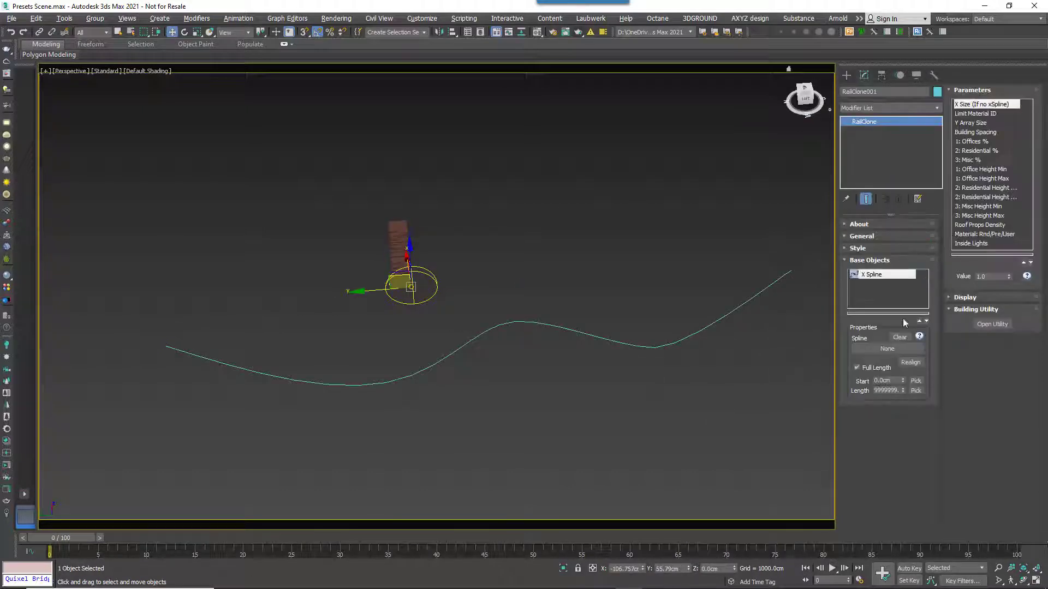
{"action": "left_click", "coordinate": [888, 348]}
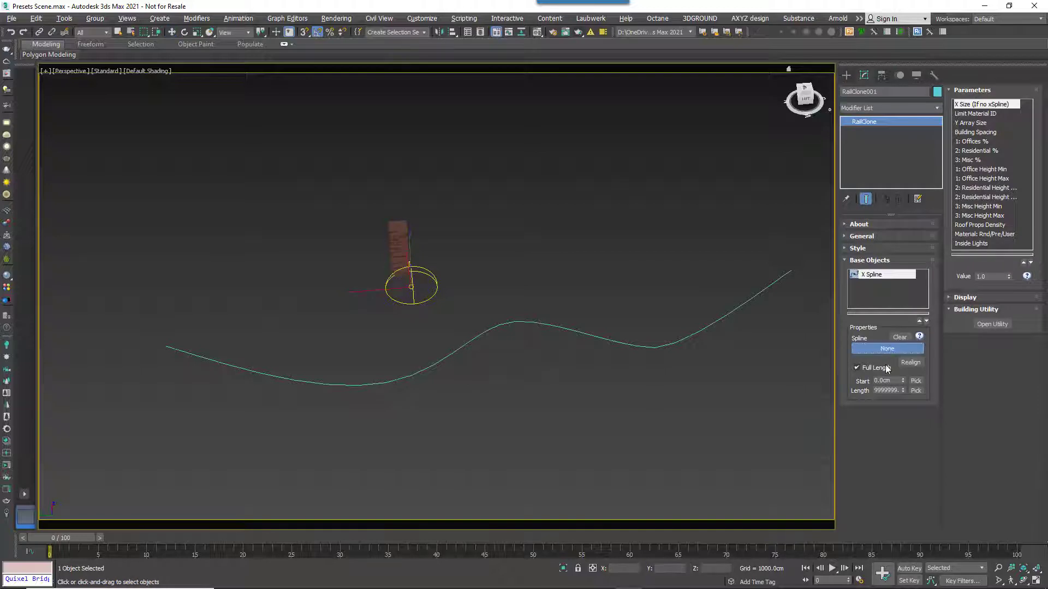
{"action": "key", "text": "w"}
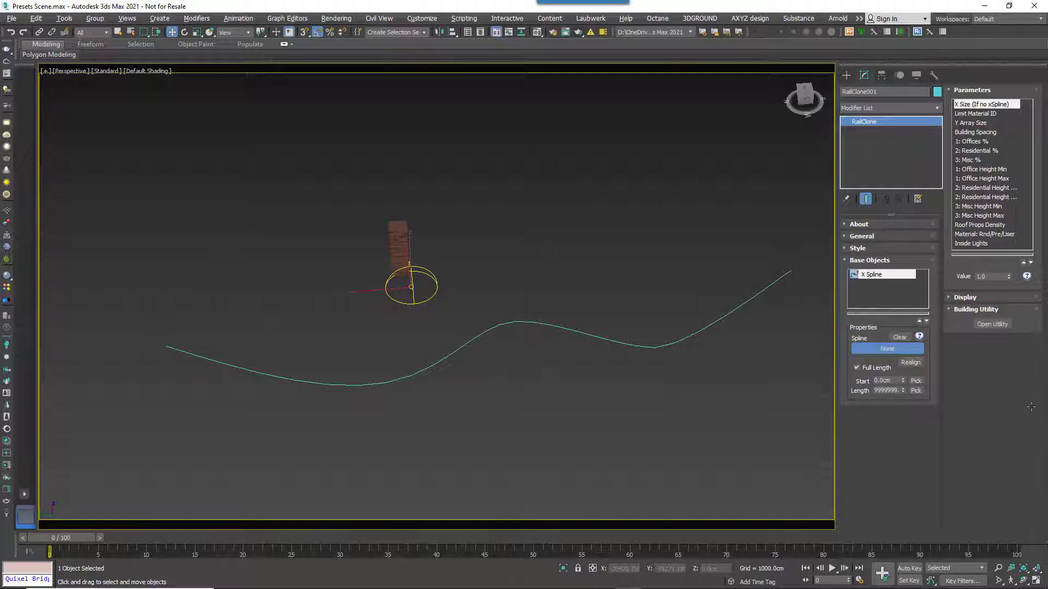
{"action": "left_click", "coordinate": [668, 345]}
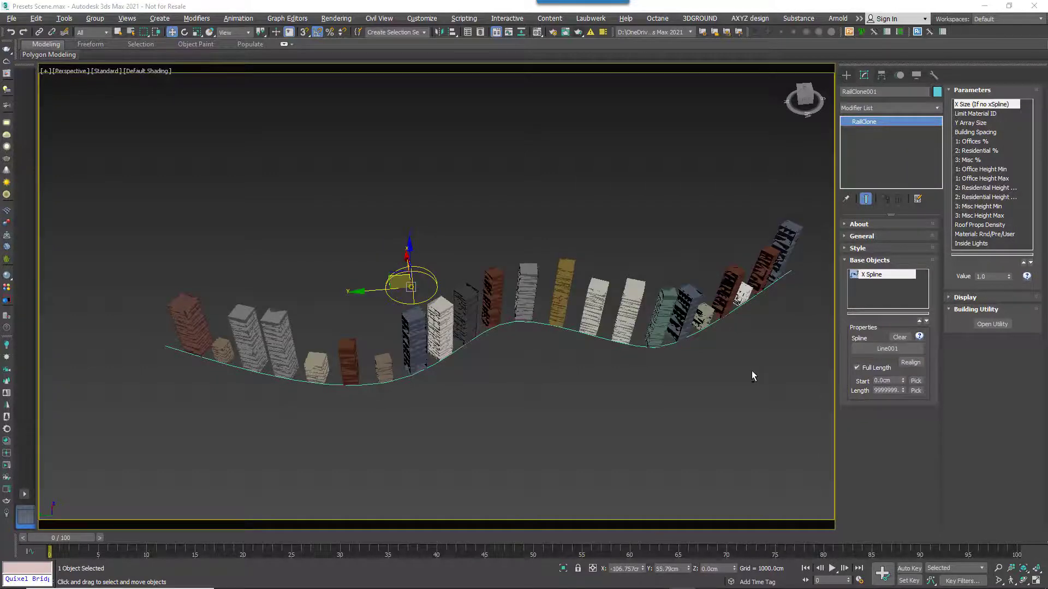
Set the Y Array Size of the buildings along the spline to 2 and then to 3
{"action": "middle_click_drag", "start_coordinate": [753, 373], "coordinate": [596, 316], "text": "alt"}
{"action": "scroll", "coordinate": [595, 315], "scroll_direction": "up", "scroll_amount": 3}
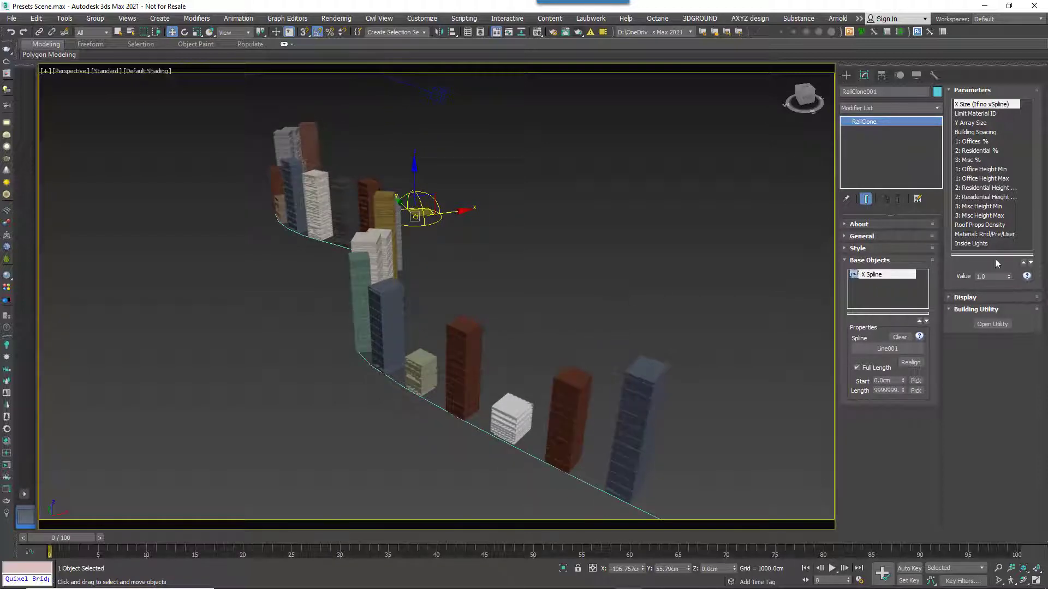
{"action": "left_click", "coordinate": [987, 123]}
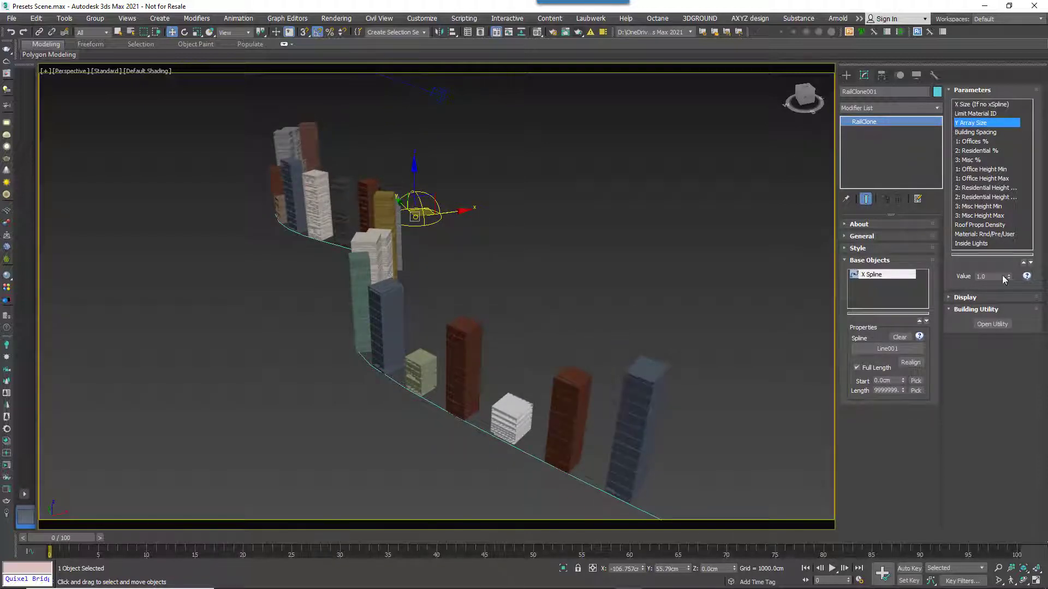
{"action": "double_click", "coordinate": [976, 277]}
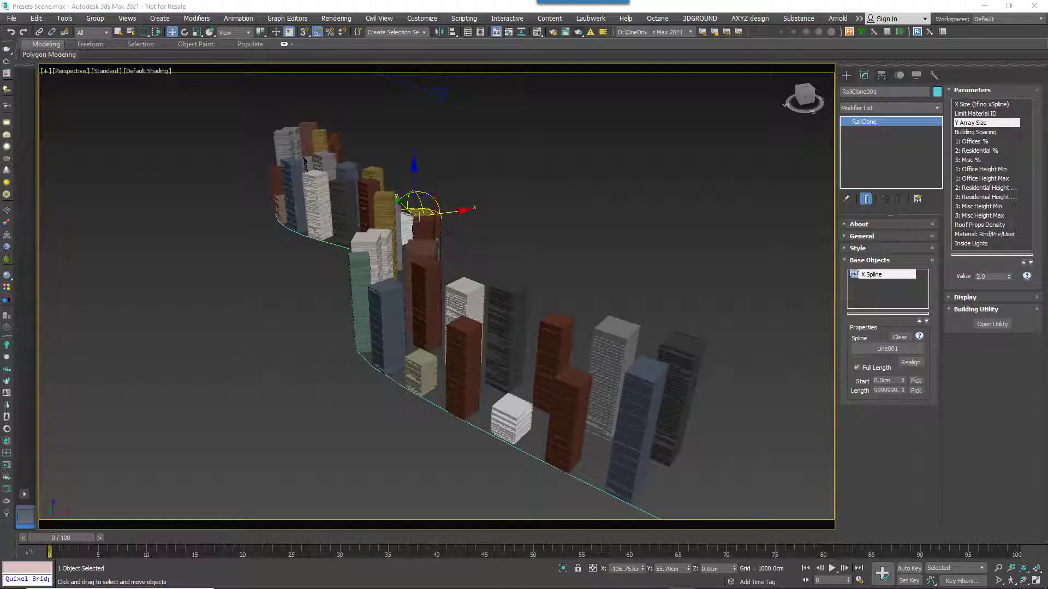
{"action": "double_click", "coordinate": [992, 276]}
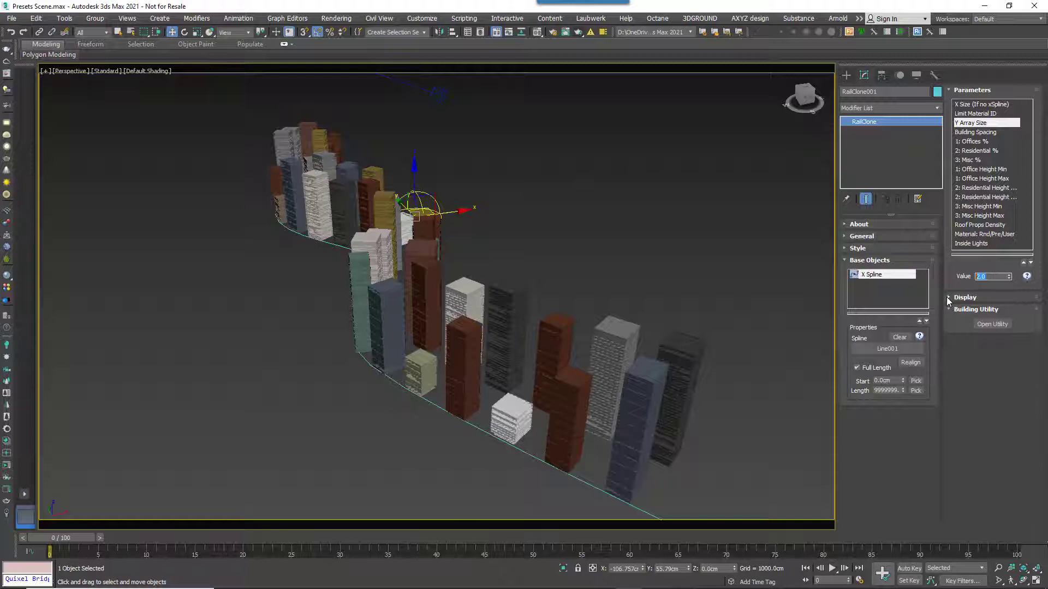
{"action": "type", "text": "3"}
{"action": "key", "text": "Return"}
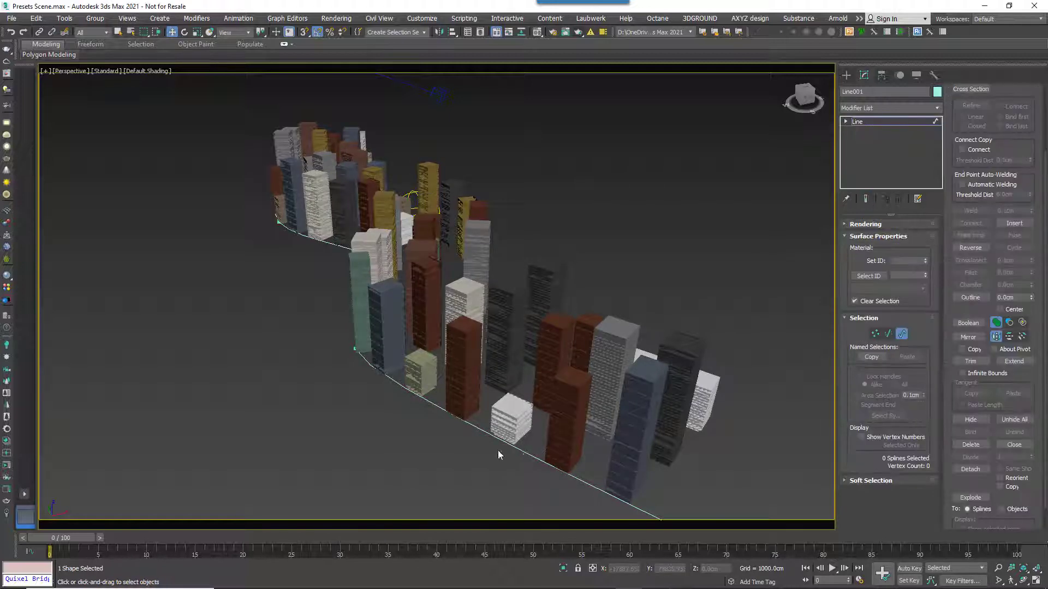
Assign material ID 2 to the second and fourth segments of the wavy line
{"action": "left_click", "coordinate": [434, 405]}
{"action": "middle_click_drag", "start_coordinate": [360, 371], "coordinate": [413, 378], "text": "alt"}
{"action": "middle_click_drag", "start_coordinate": [413, 378], "coordinate": [436, 395]}
{"action": "key", "text": "2"}
{"action": "left_click", "coordinate": [661, 366]}
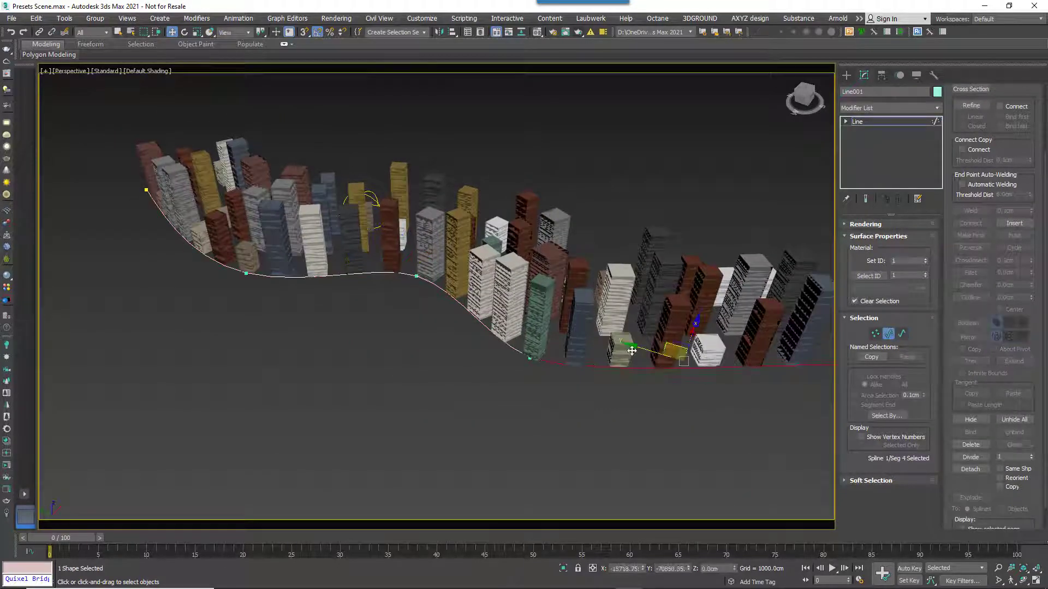
{"action": "middle_click_drag", "start_coordinate": [614, 384], "coordinate": [486, 362]}
{"action": "scroll", "coordinate": [587, 368], "scroll_direction": "down", "scroll_amount": 5}
{"action": "scroll", "coordinate": [496, 359], "scroll_direction": "up", "scroll_amount": 3}
{"action": "left_click", "coordinate": [482, 322], "text": "ctrl"}
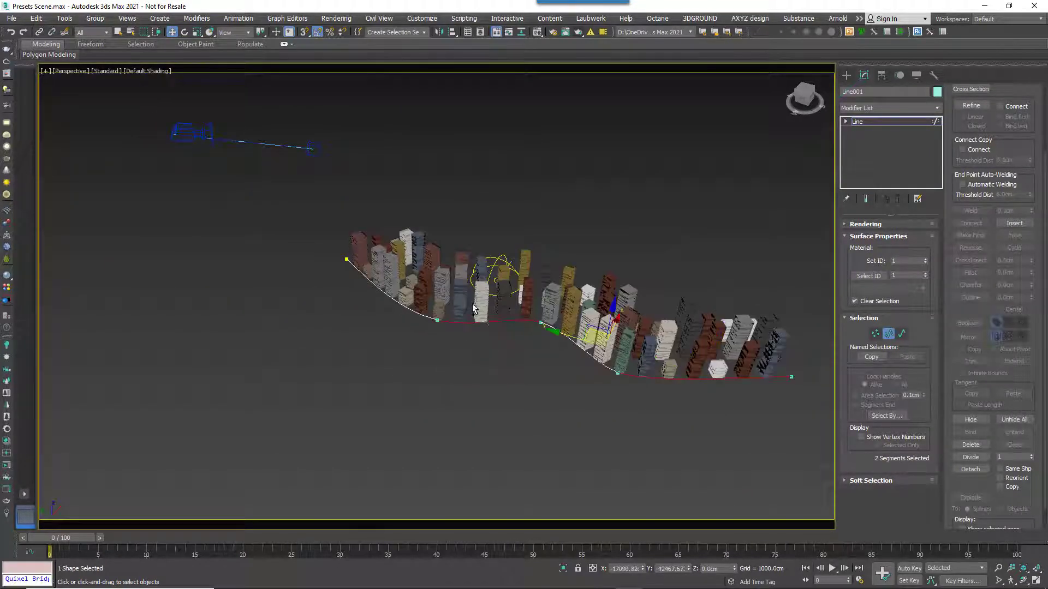
{"action": "middle_click_drag", "start_coordinate": [473, 308], "coordinate": [567, 360], "text": "alt"}
{"action": "left_click", "coordinate": [925, 260]}
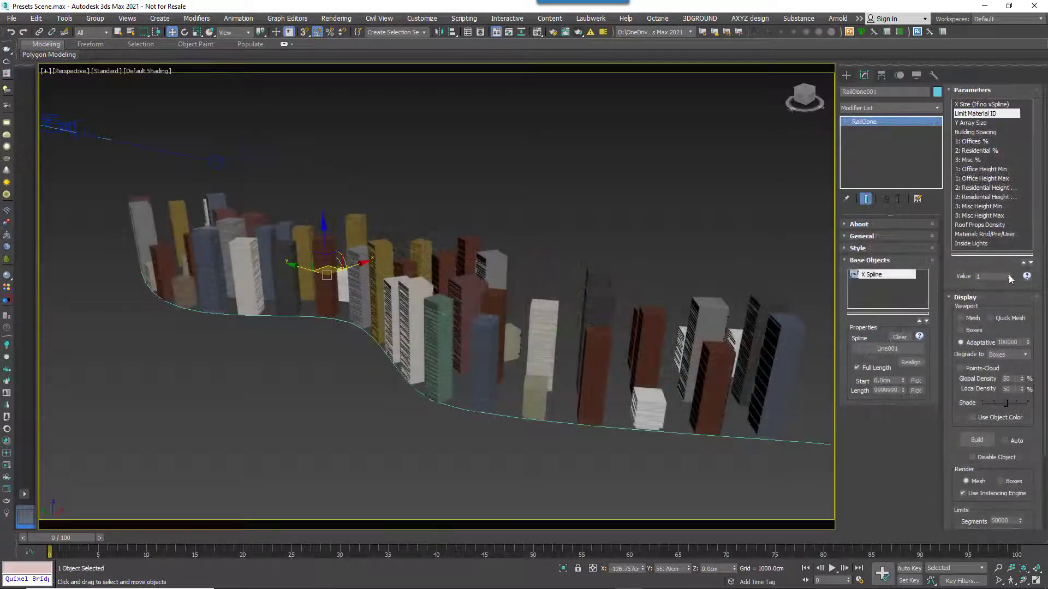
Test Limit Material ID values 2 and 1, rebuilding the city, and reset the limit to 0
{"action": "left_click", "coordinate": [1008, 274]}
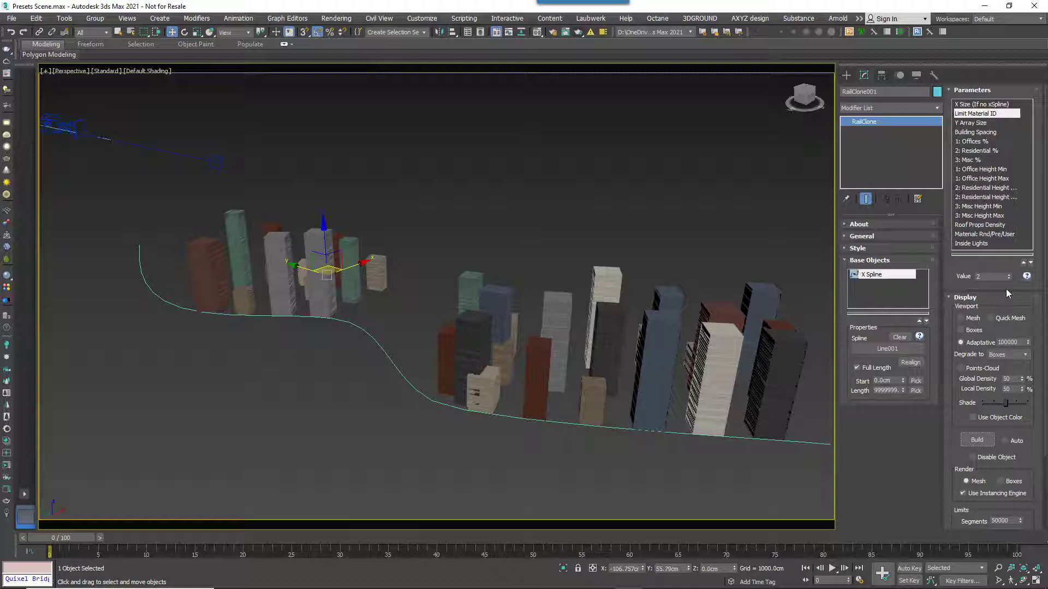
{"action": "double_click", "coordinate": [975, 276]}
{"action": "left_click", "coordinate": [978, 440]}
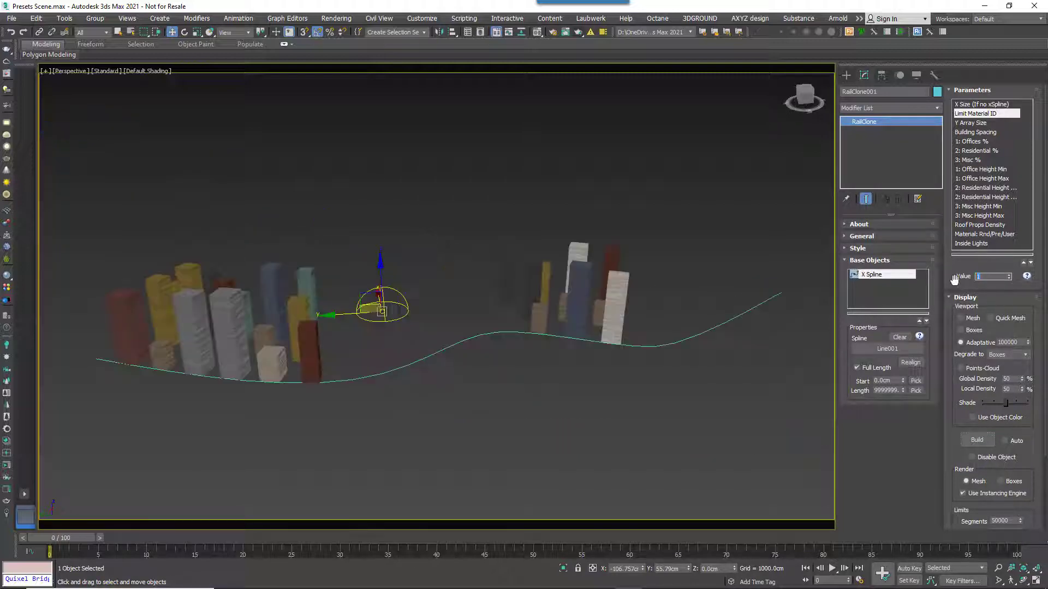
{"action": "left_click", "coordinate": [1009, 278]}
{"action": "middle_click_drag", "start_coordinate": [724, 362], "coordinate": [685, 392], "text": "alt"}
Set the Building Spacing of the city along the spline to 0.5 and rebuild it
{"action": "left_click", "coordinate": [1013, 133]}
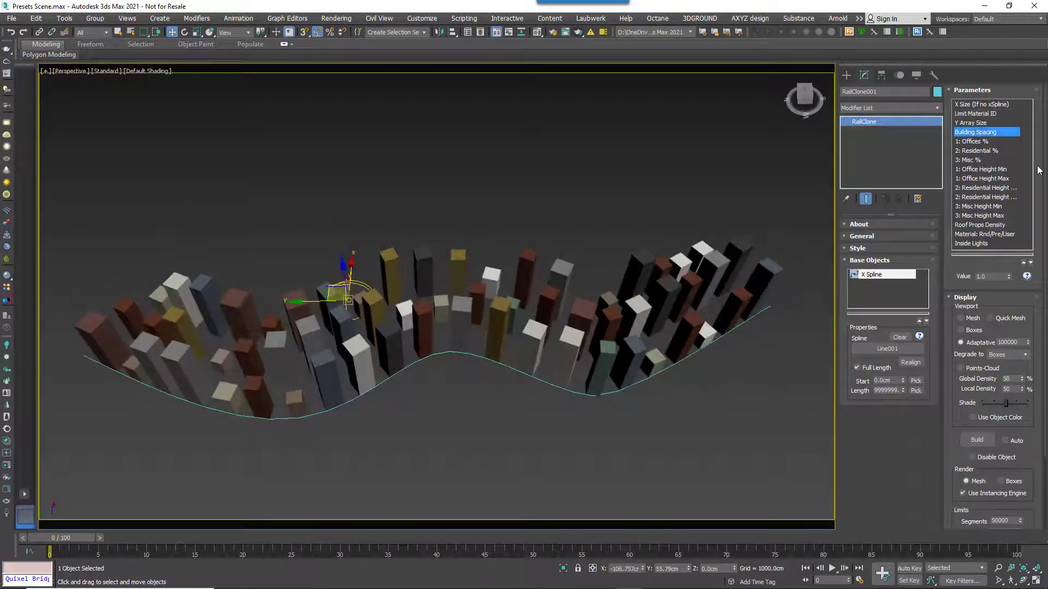
{"action": "left_click", "coordinate": [1004, 113]}
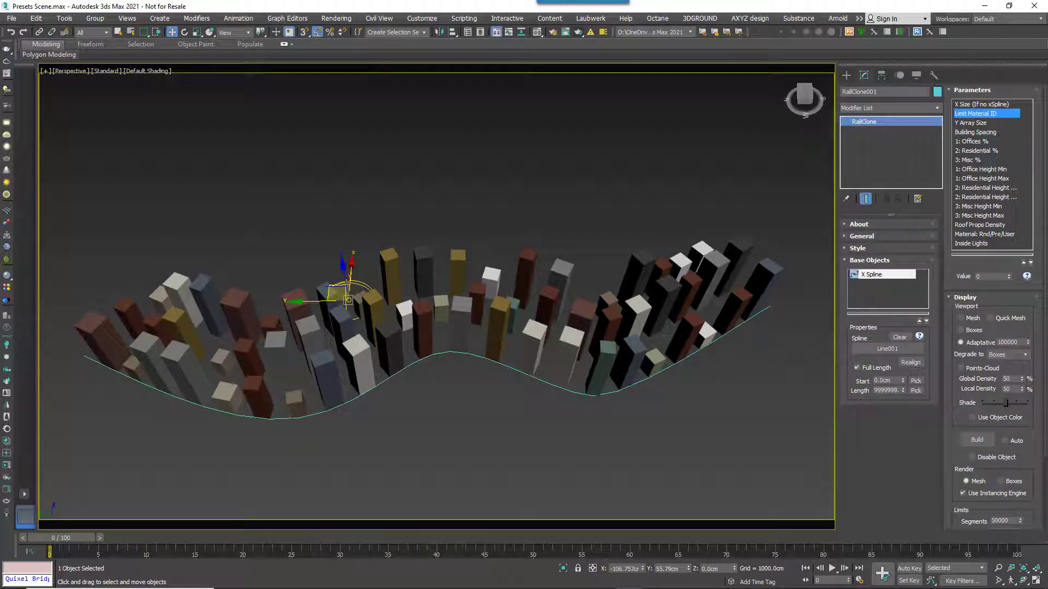
{"action": "left_click", "coordinate": [1000, 133]}
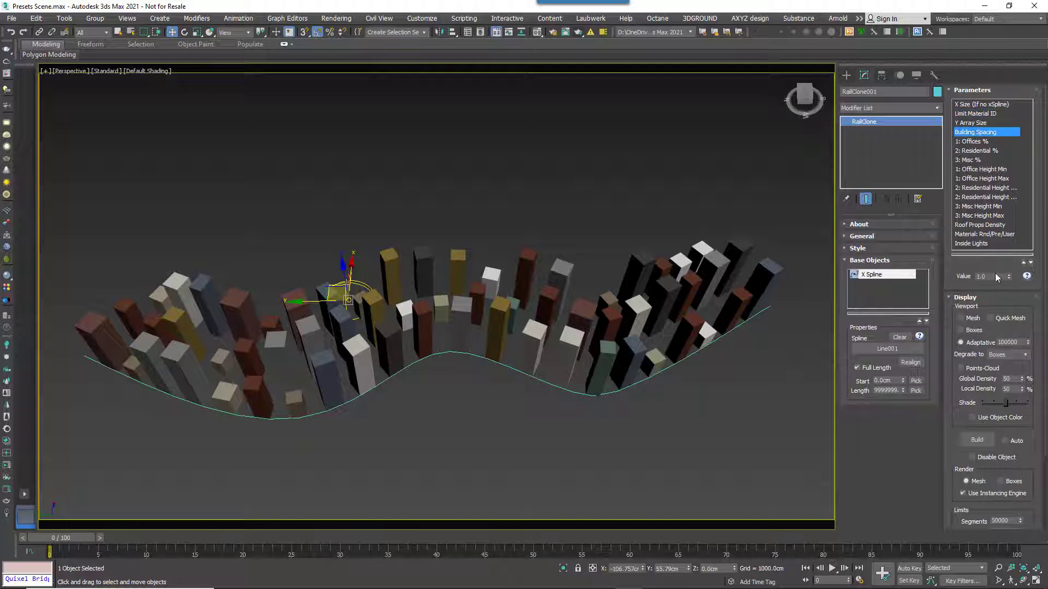
{"action": "left_click_drag", "start_coordinate": [997, 276], "coordinate": [966, 278]}
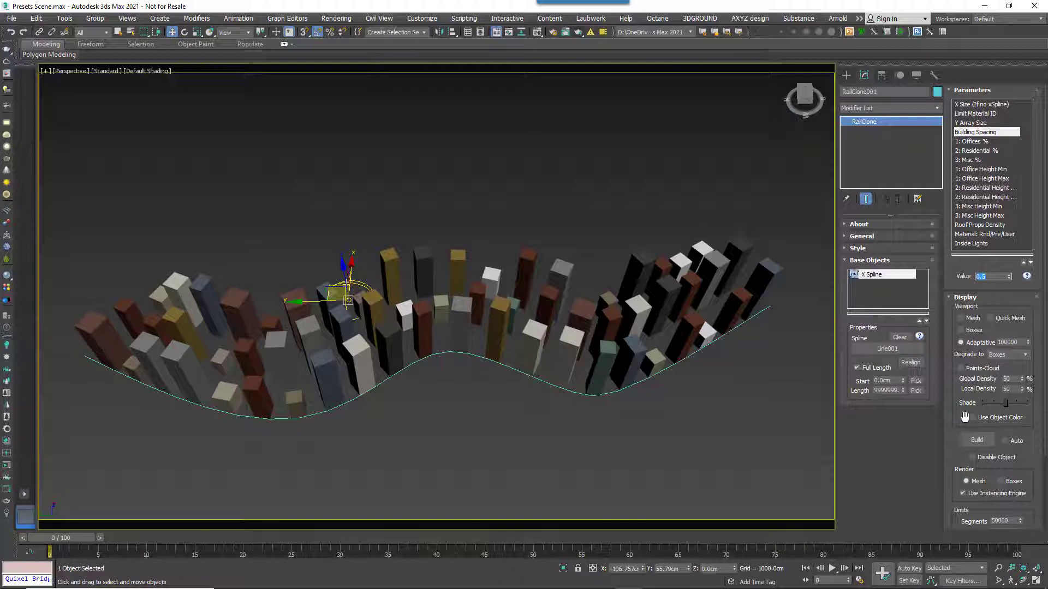
{"action": "left_click", "coordinate": [977, 440]}
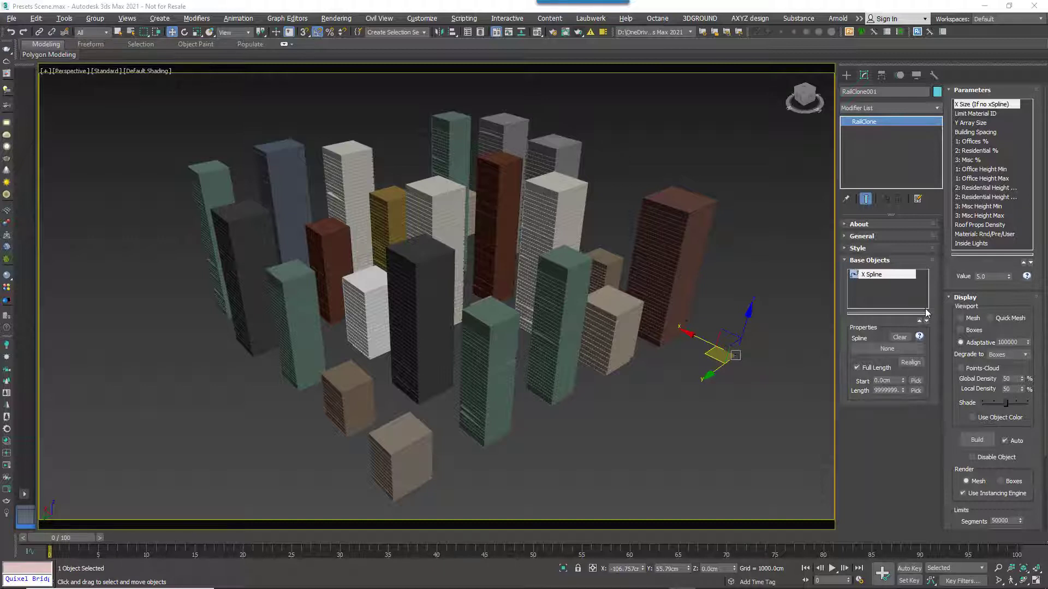
Review the Residential and Misc percentages of the grid city and change its Offices percentage
{"action": "left_click", "coordinate": [976, 151]}
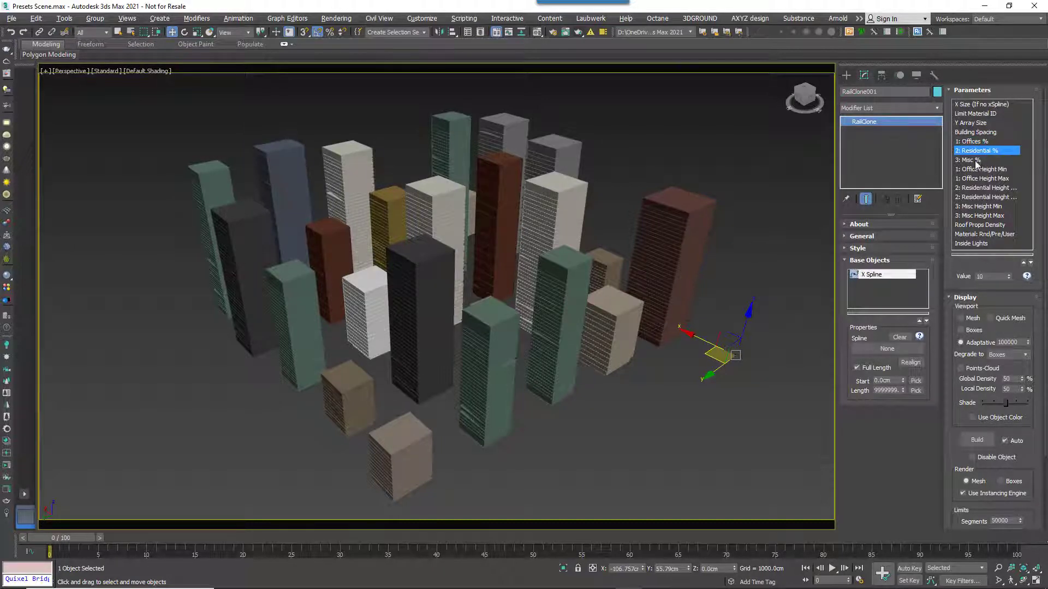
{"action": "left_click", "coordinate": [976, 160]}
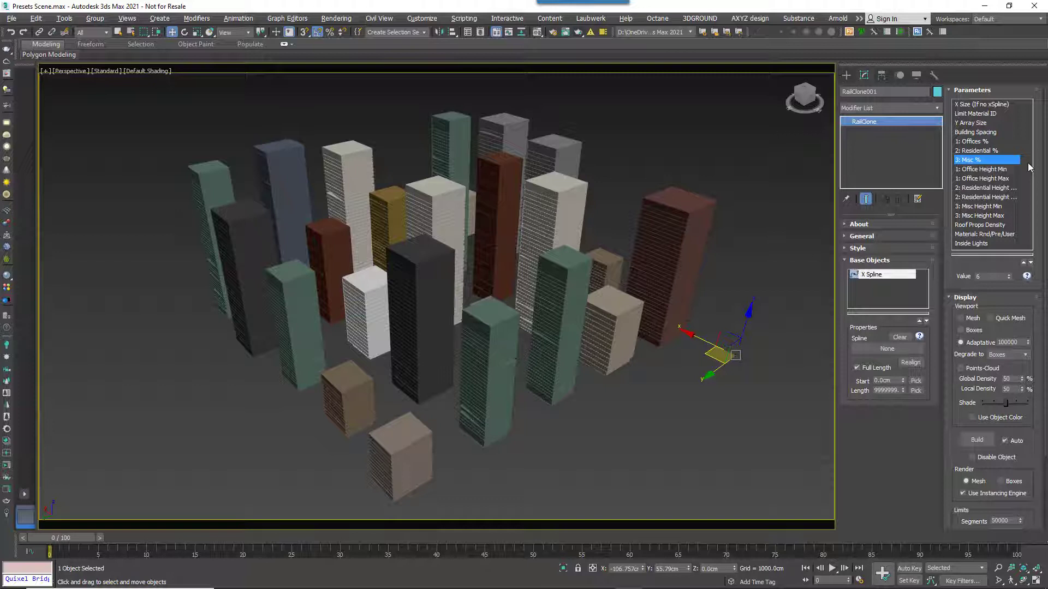
{"action": "left_click", "coordinate": [1000, 142]}
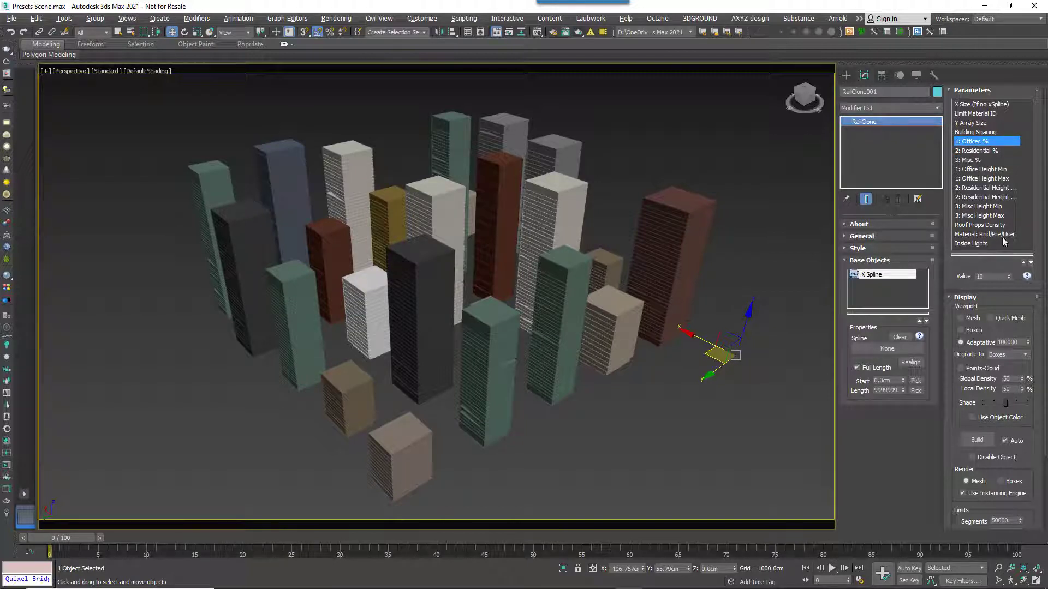
{"action": "double_click", "coordinate": [993, 276]}
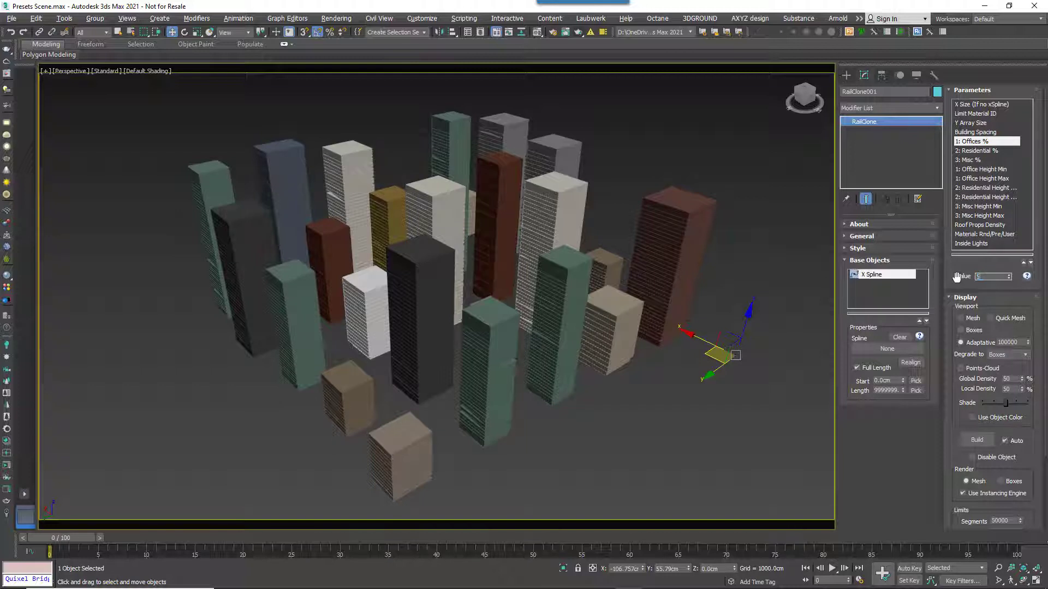
{"action": "key", "text": "Return"}
Set the Office Height Min to 10 and the Office Height Max to 20
{"action": "left_click", "coordinate": [985, 169]}
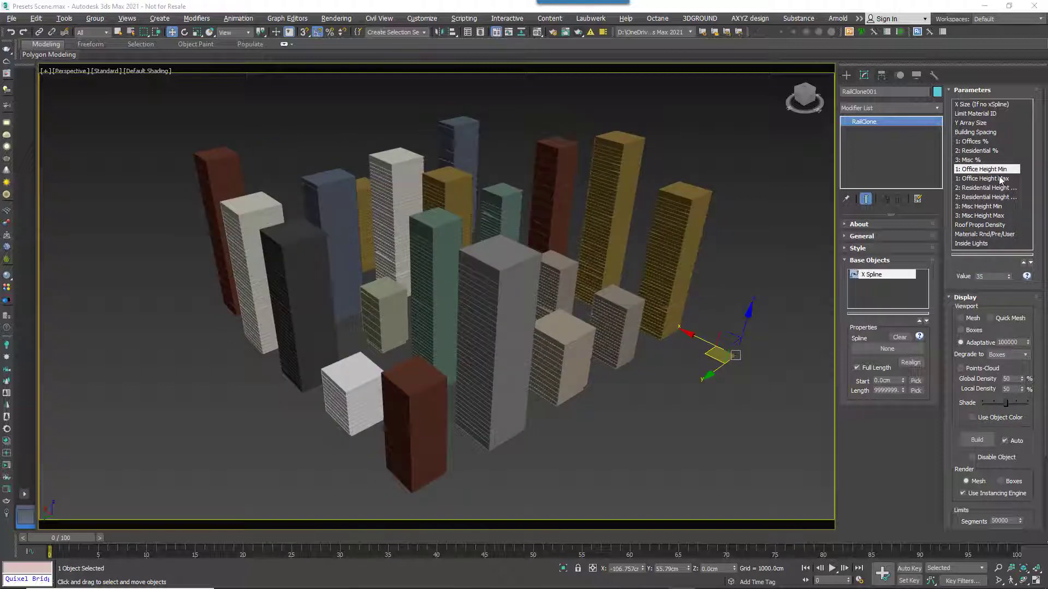
{"action": "double_click", "coordinate": [993, 277]}
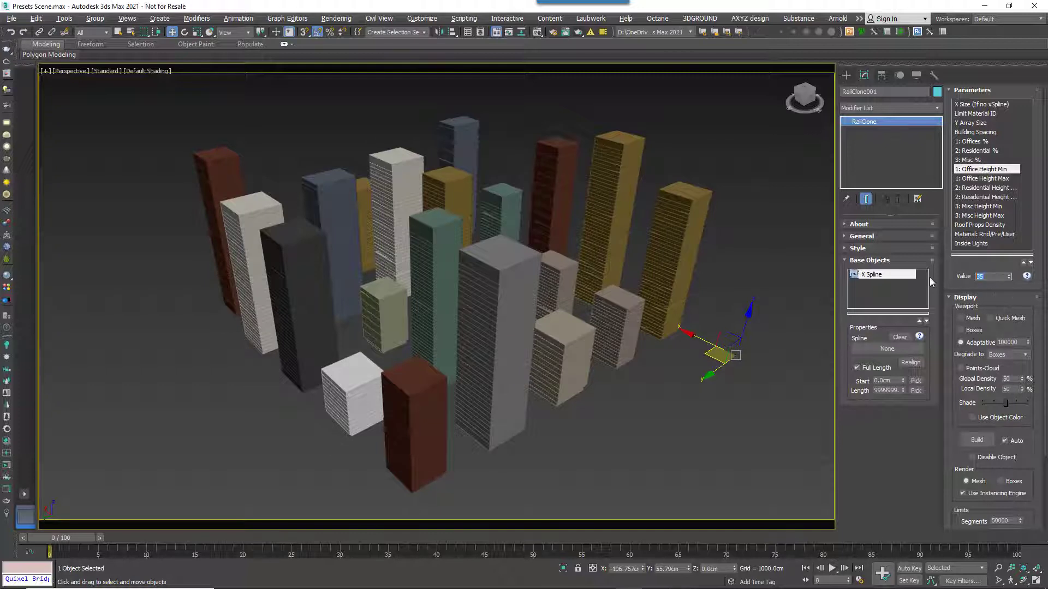
{"action": "key", "text": "Return"}
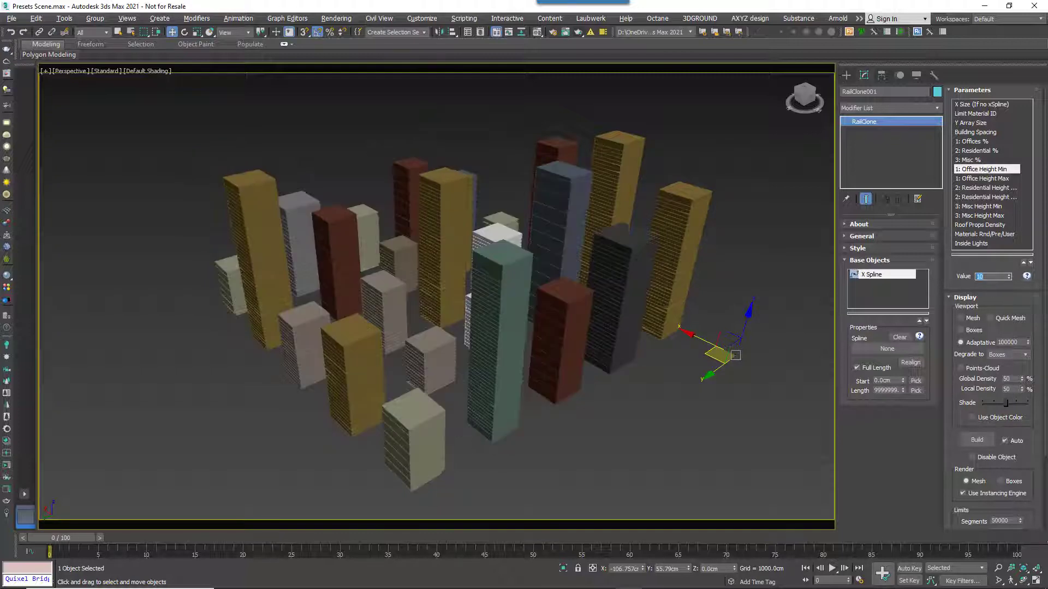
{"action": "left_click", "coordinate": [971, 179]}
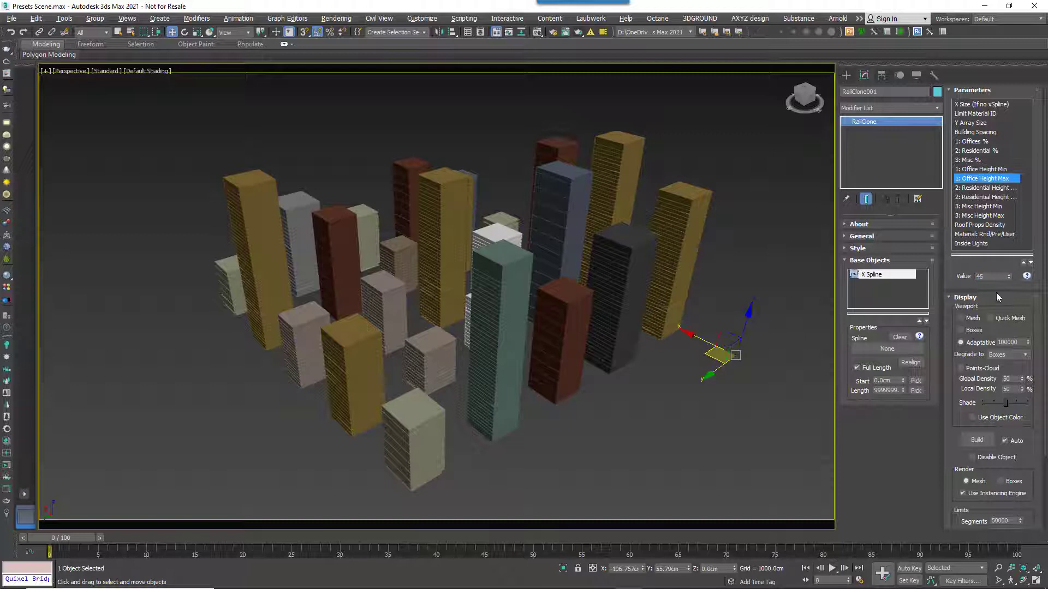
{"action": "double_click", "coordinate": [989, 276]}
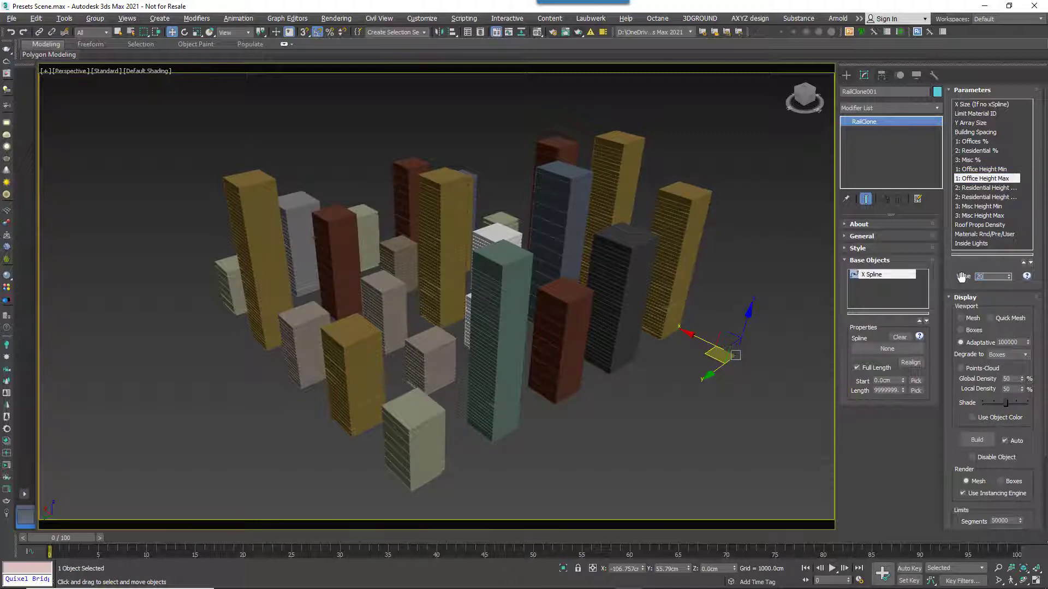
Set the Misc Height Min to 10 and the Misc Height Max to 30
{"action": "left_click", "coordinate": [990, 190]}
{"action": "left_click", "coordinate": [974, 198]}
{"action": "left_click", "coordinate": [975, 208]}
{"action": "left_click_drag", "start_coordinate": [990, 277], "coordinate": [928, 290]}
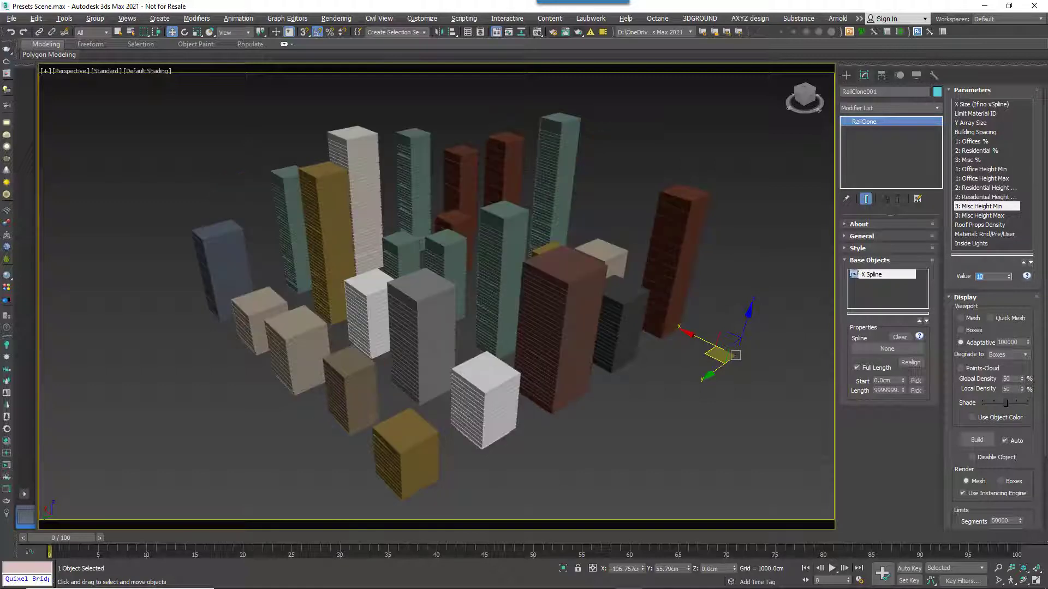
{"action": "left_click", "coordinate": [975, 216]}
{"action": "left_click_drag", "start_coordinate": [990, 277], "coordinate": [966, 277]}
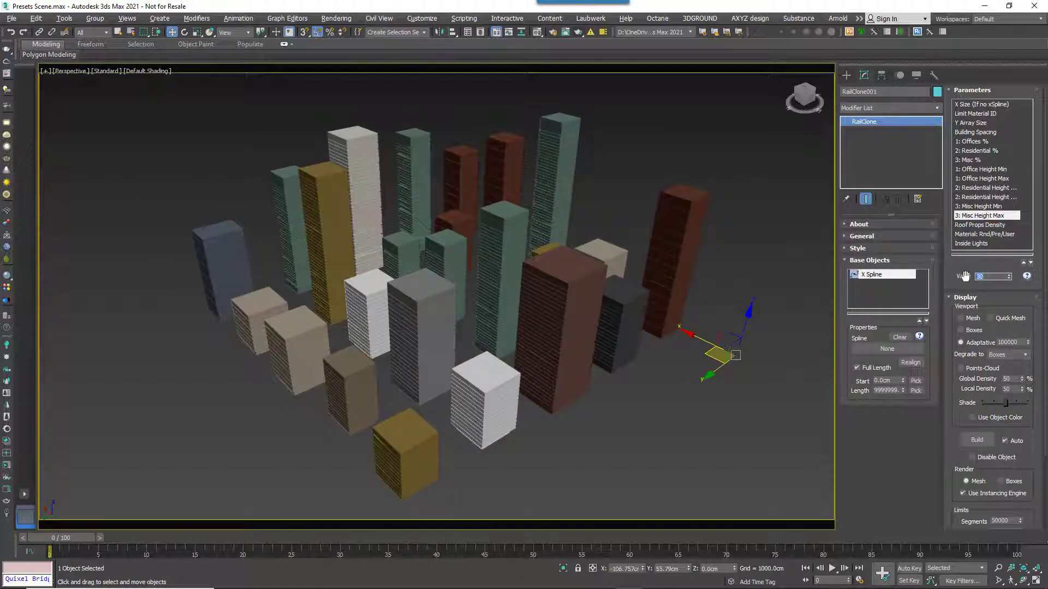
{"action": "key", "text": "Return"}
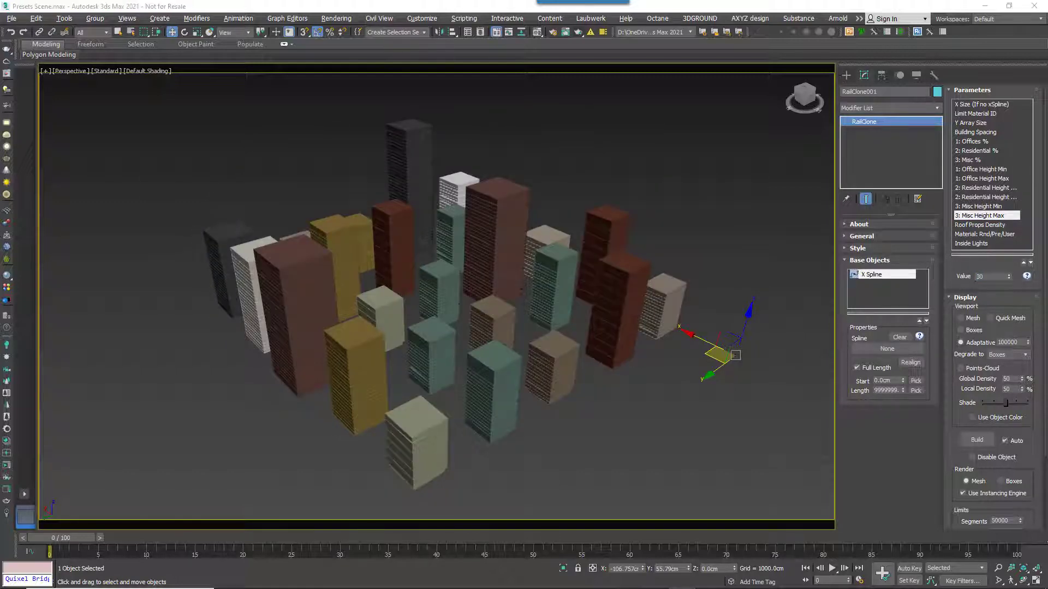
Set the Roof Props Density to 30 to scatter props on the building roofs
{"action": "left_click", "coordinate": [965, 226]}
{"action": "scroll", "coordinate": [304, 277], "scroll_direction": "up", "scroll_amount": 4}
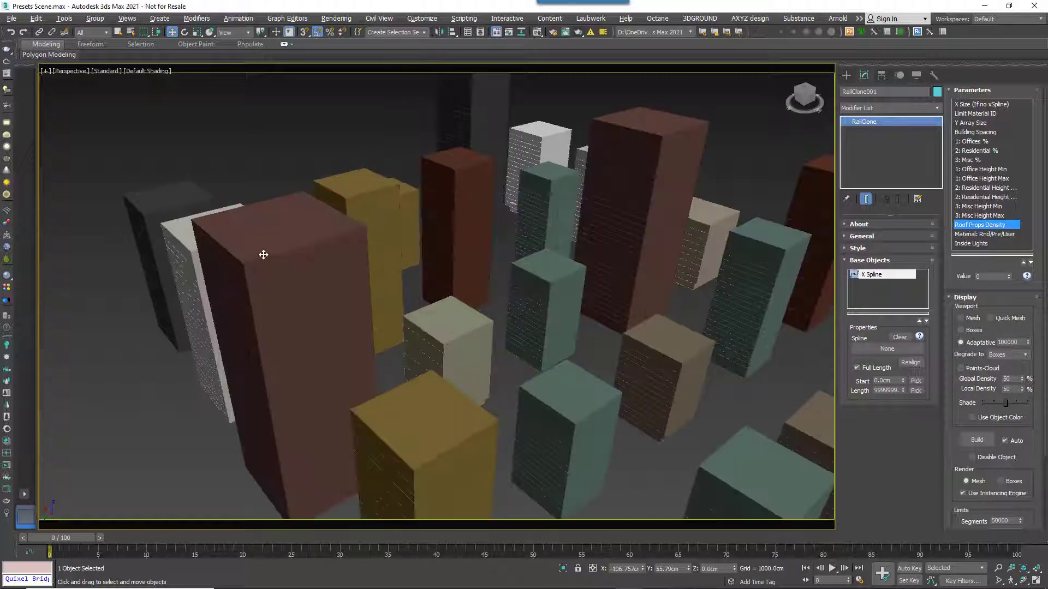
{"action": "scroll", "coordinate": [263, 254], "scroll_direction": "up", "scroll_amount": 3}
{"action": "middle_click_drag", "start_coordinate": [322, 254], "coordinate": [623, 299]}
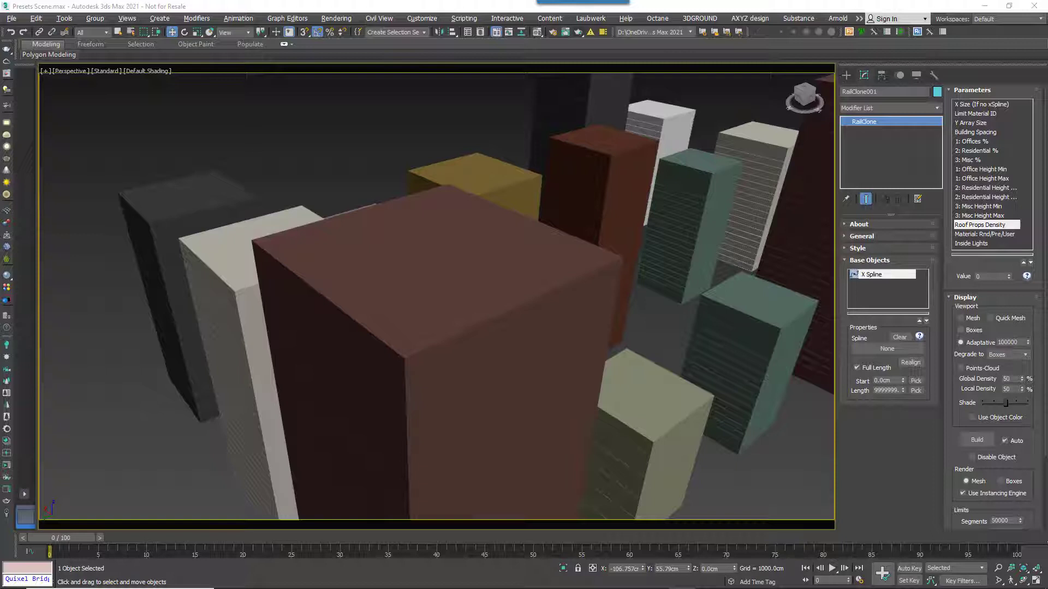
{"action": "left_click", "coordinate": [977, 277]}
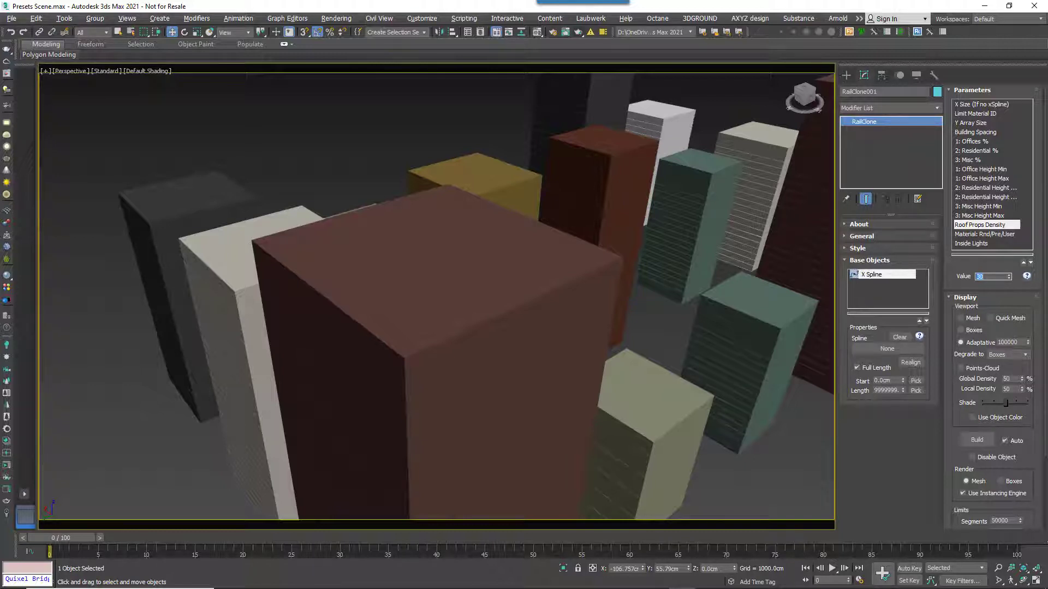
{"action": "key", "text": "Return"}
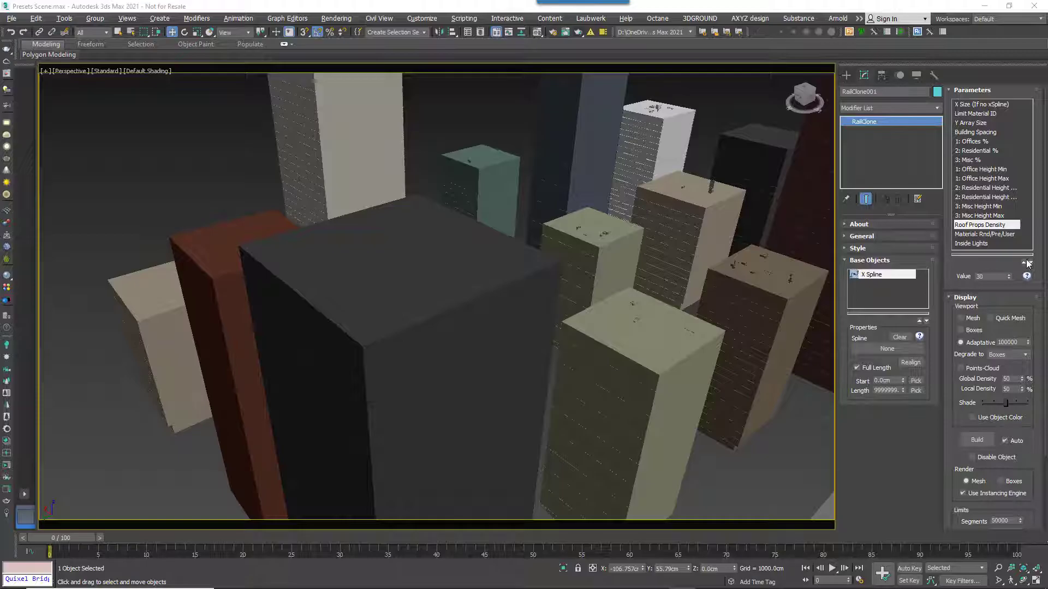
Try material modes 1 and 2 for the rendered city, set mode 3, and show the description of the Material: Rnd/Pre/User parameter
{"action": "left_click", "coordinate": [964, 236]}
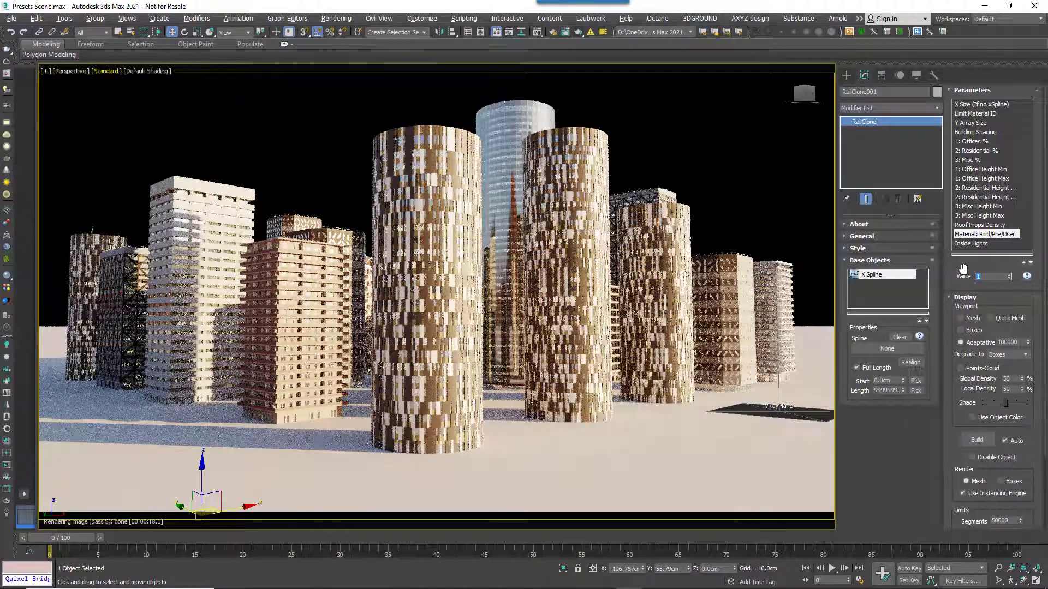
{"action": "key", "text": "Return"}
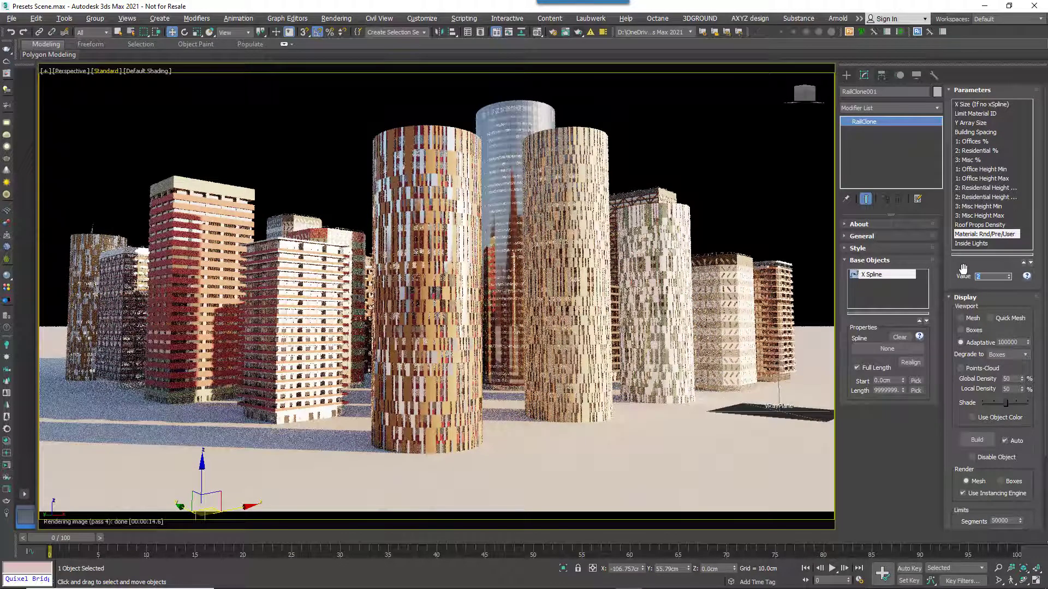
{"action": "key", "text": "Return"}
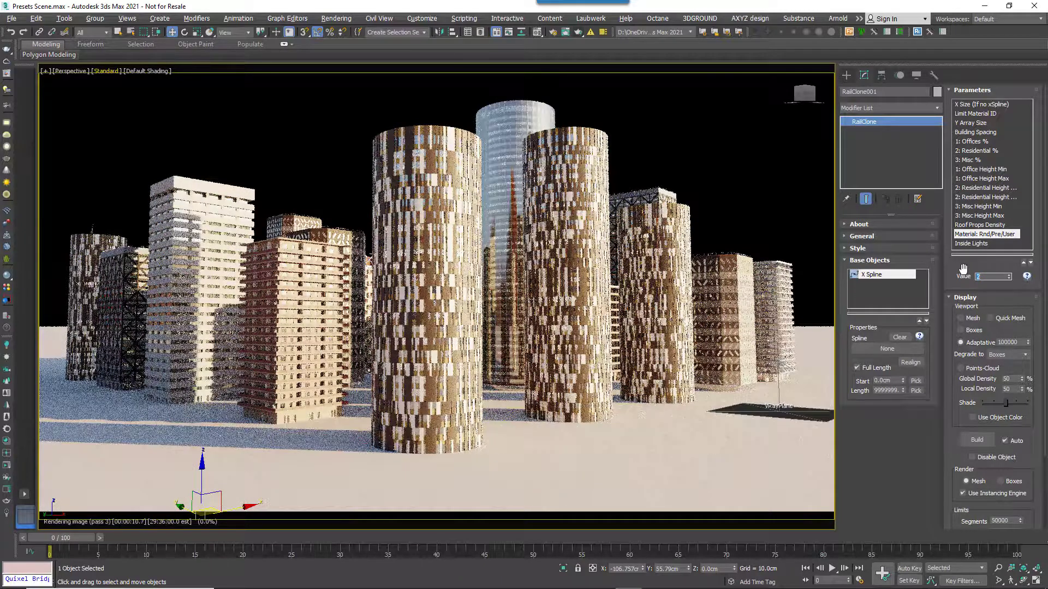
{"action": "type", "text": "3"}
{"action": "key", "text": "Return"}
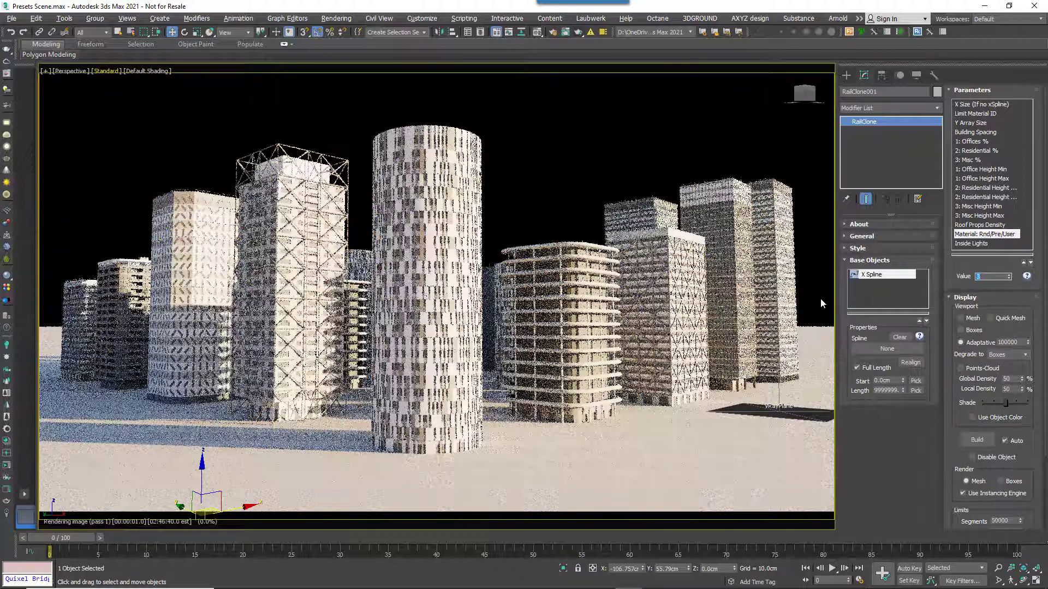
{"action": "left_click", "coordinate": [1026, 278]}
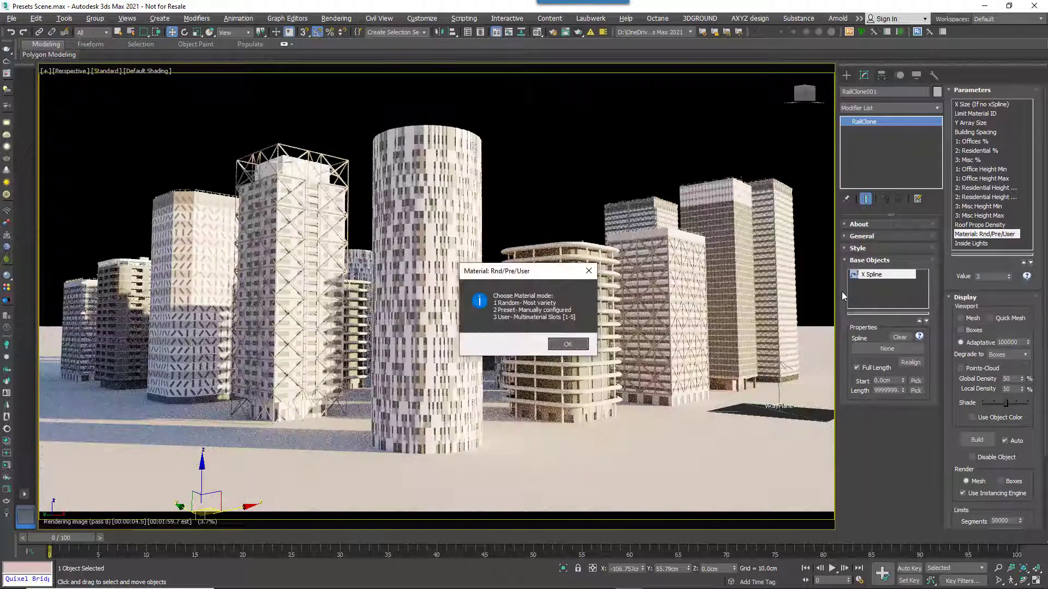
{"action": "left_click_drag", "start_coordinate": [511, 264], "coordinate": [643, 85]}
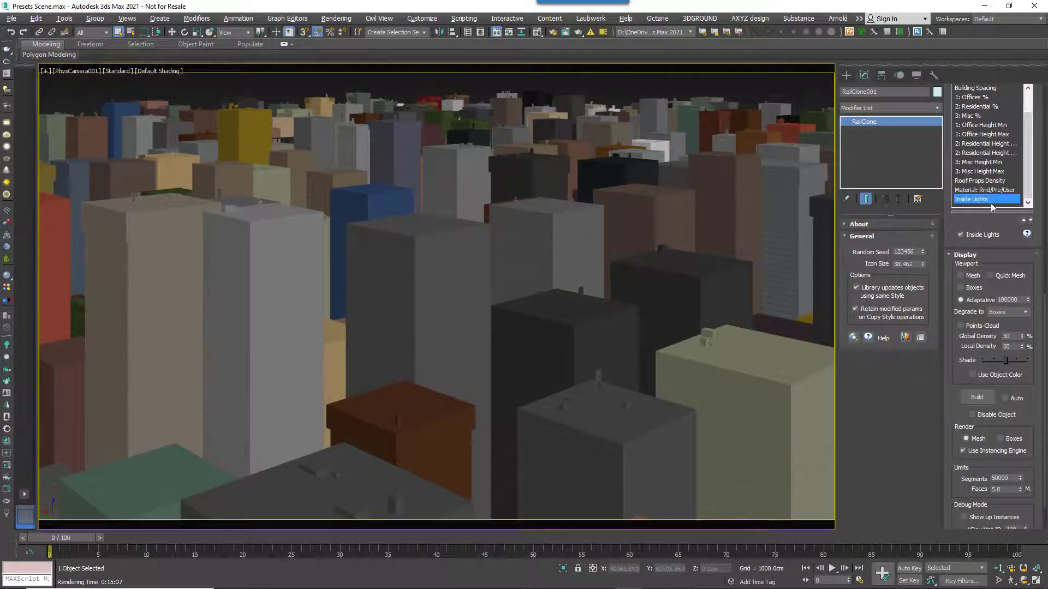
Keep Inside Lights enabled and turn on the Self Illumination and Rest lights in the V-Ray Frame Buffer's LightMix
{"action": "left_click", "coordinate": [982, 237]}
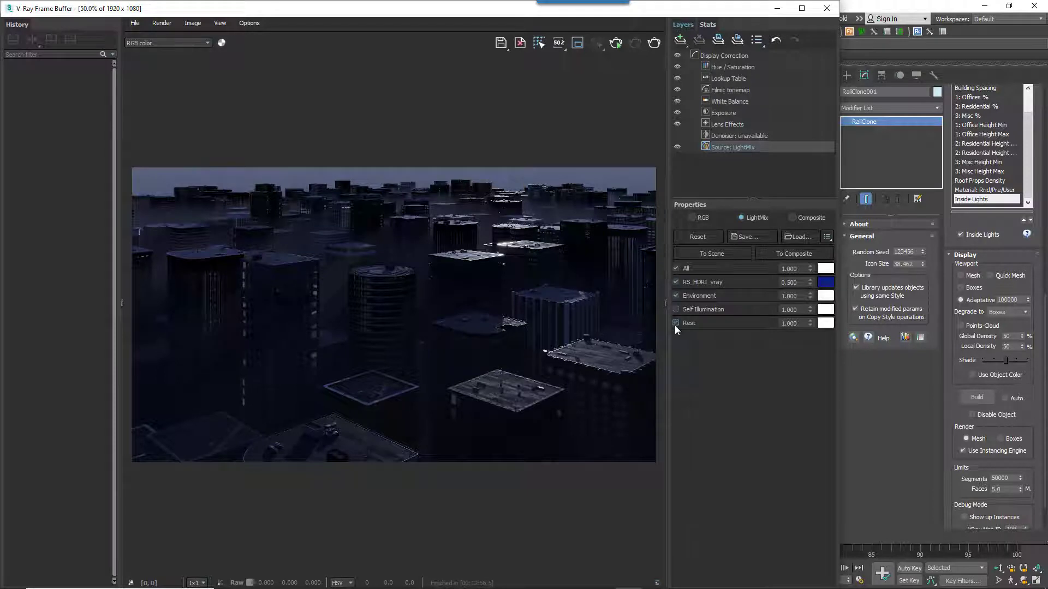
{"action": "left_click", "coordinate": [676, 324]}
{"action": "left_click", "coordinate": [676, 310]}
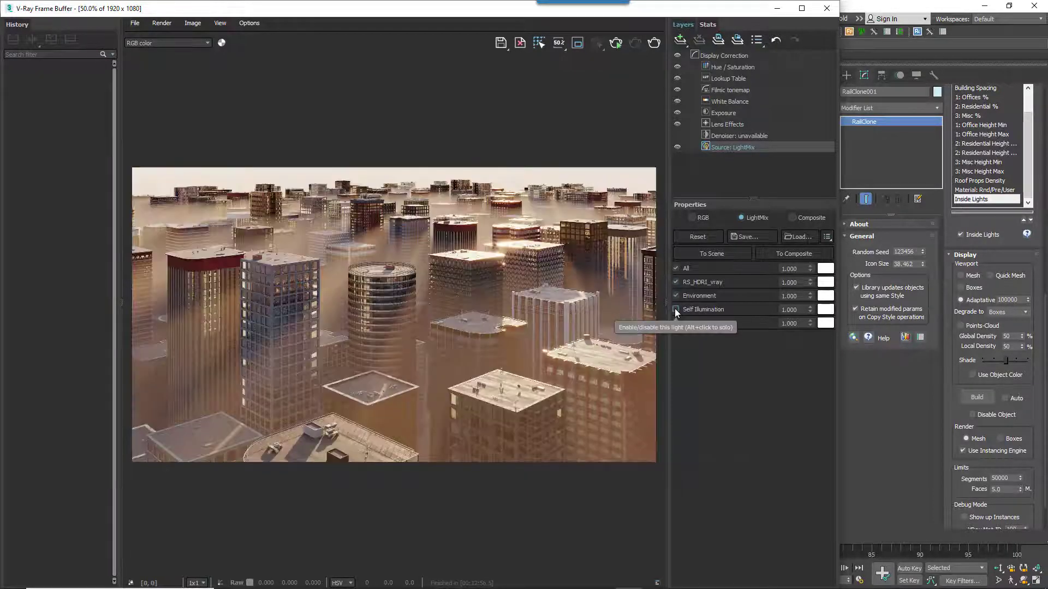
{"action": "left_click", "coordinate": [676, 323]}
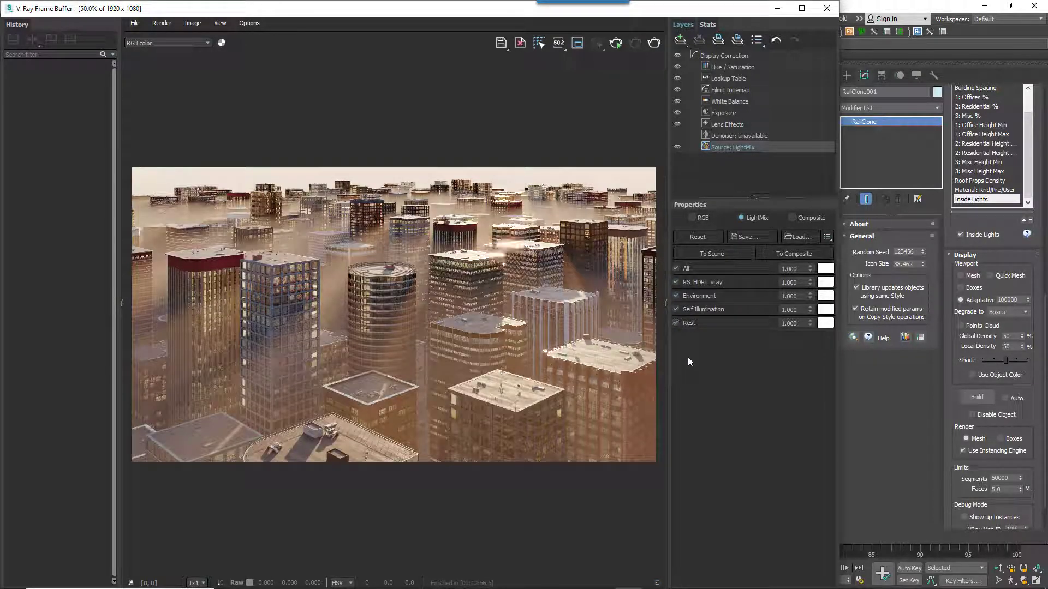